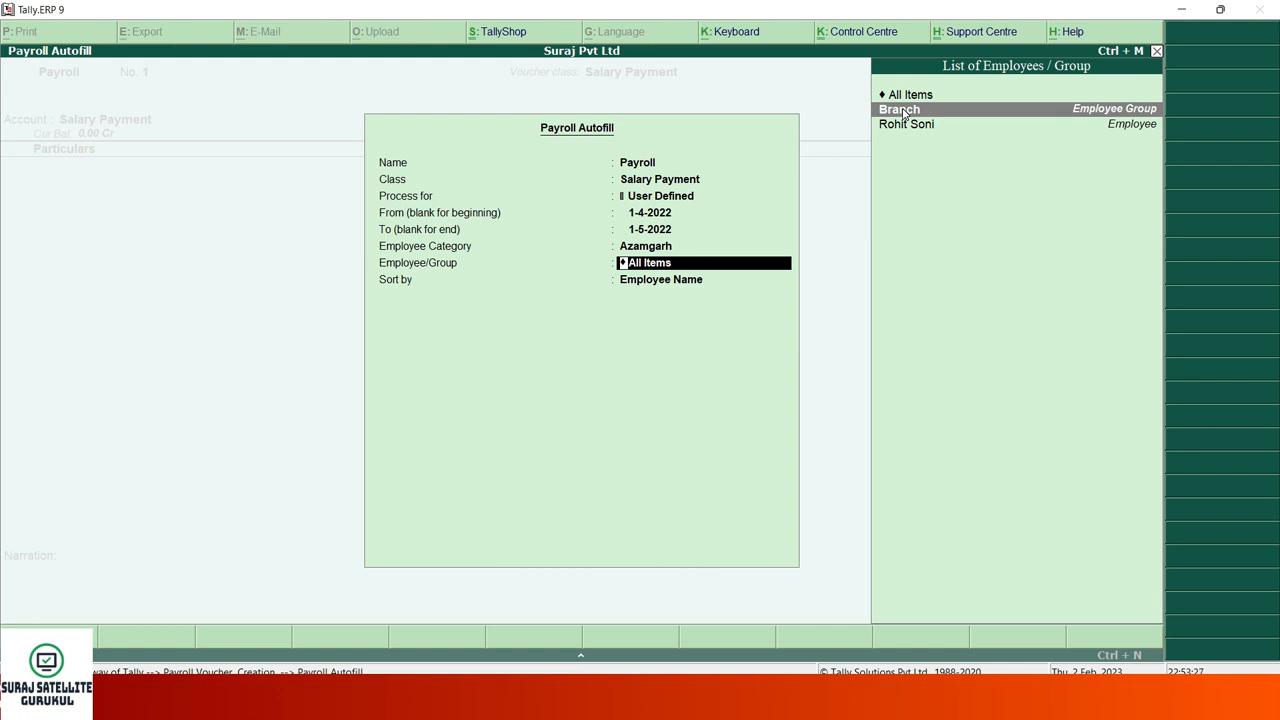
# Autofill the payroll voucher for all items in the Azamgarh category, sorted by Employee Name
pyautogui.press('Up')
pyautogui.press('Return')
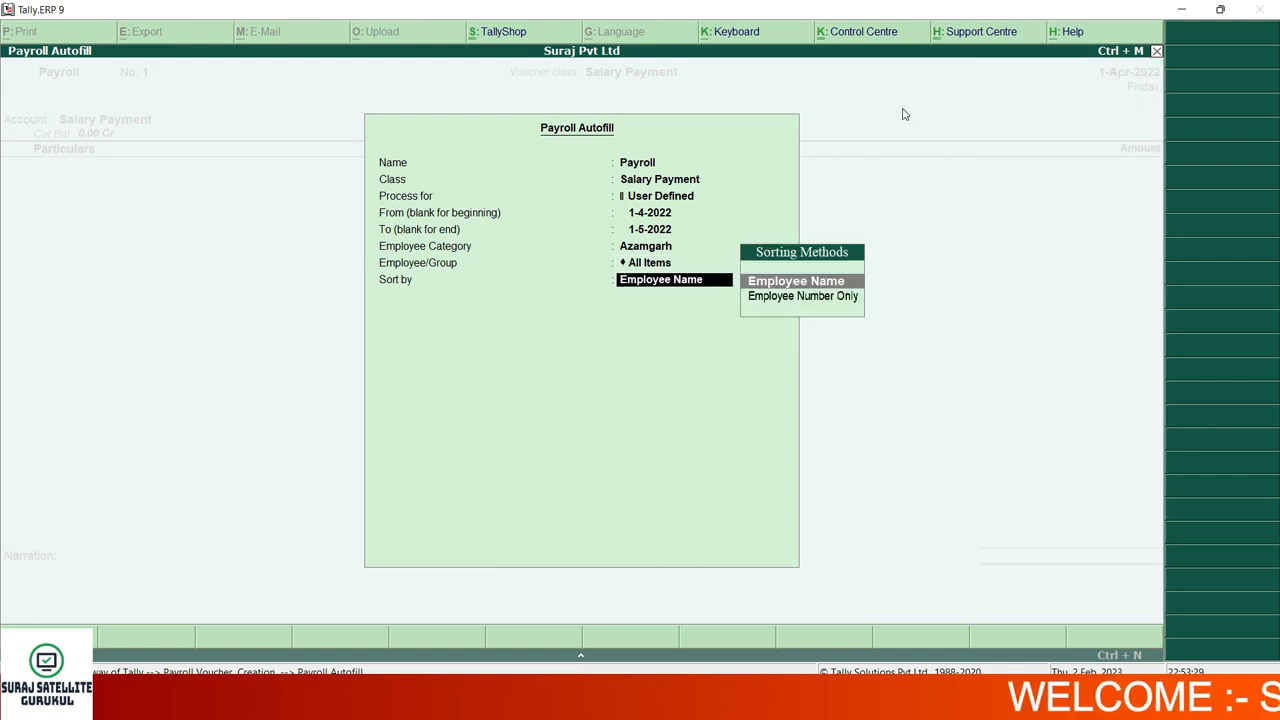
pyautogui.press('Return')
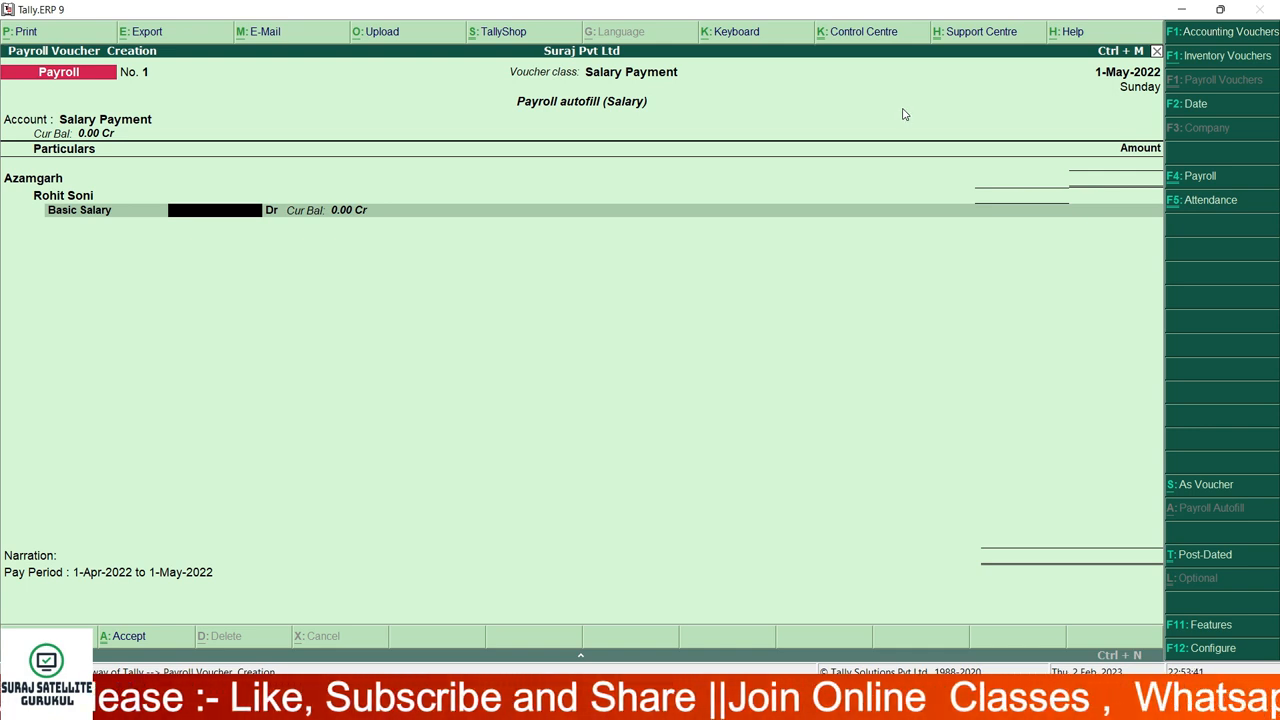
# Enter 55000 as the Azamgarh employee's Basic Salary and save the payroll voucher
pyautogui.write('55000')
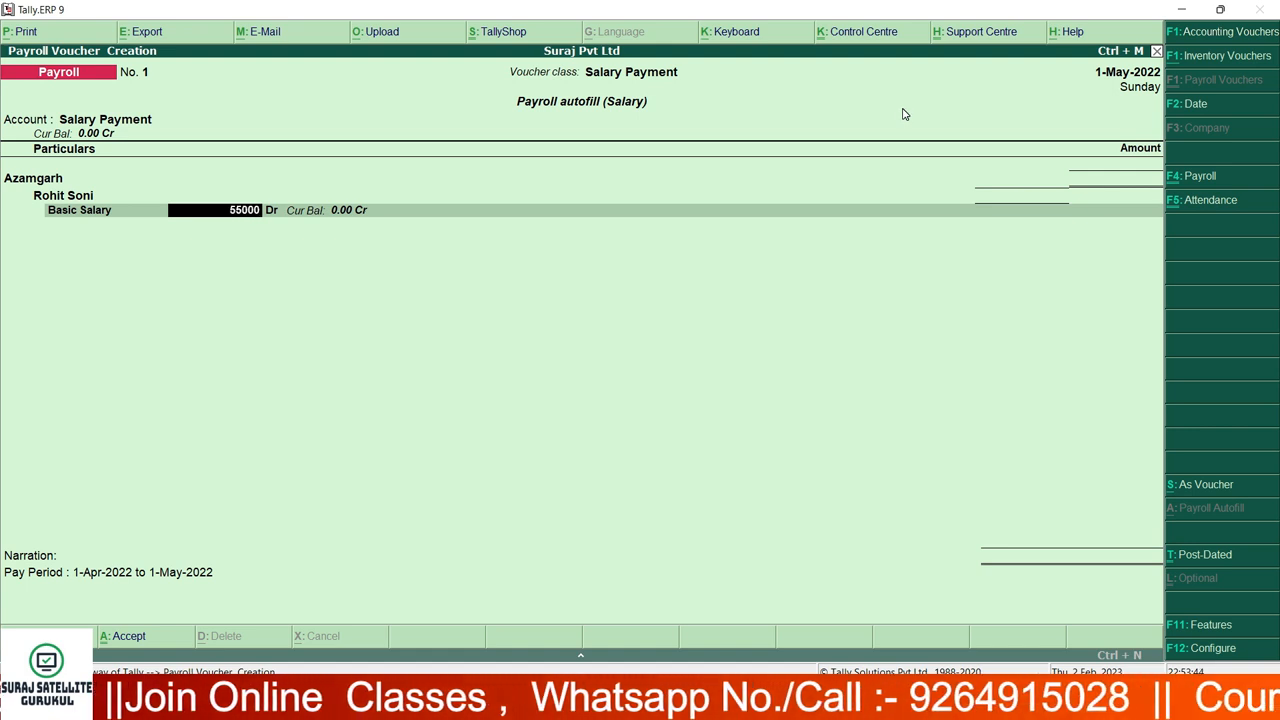
pyautogui.press('Return')
pyautogui.press('Return')
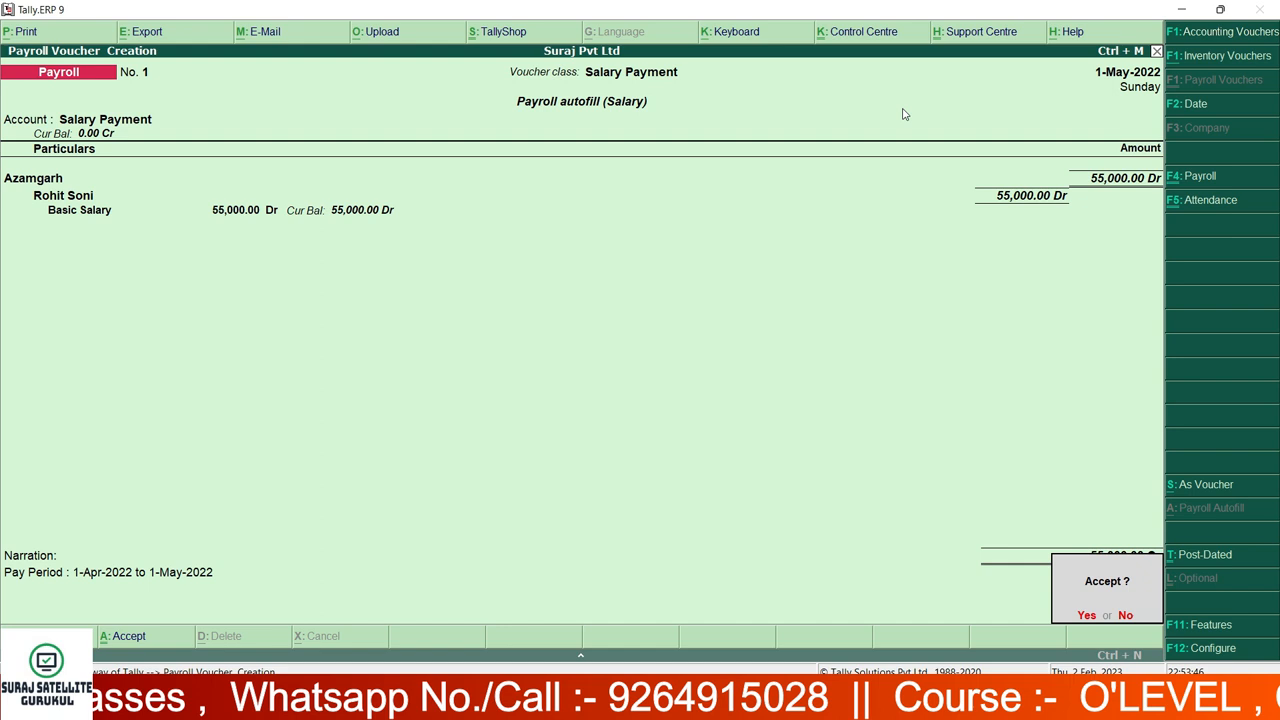
pyautogui.press('Return')
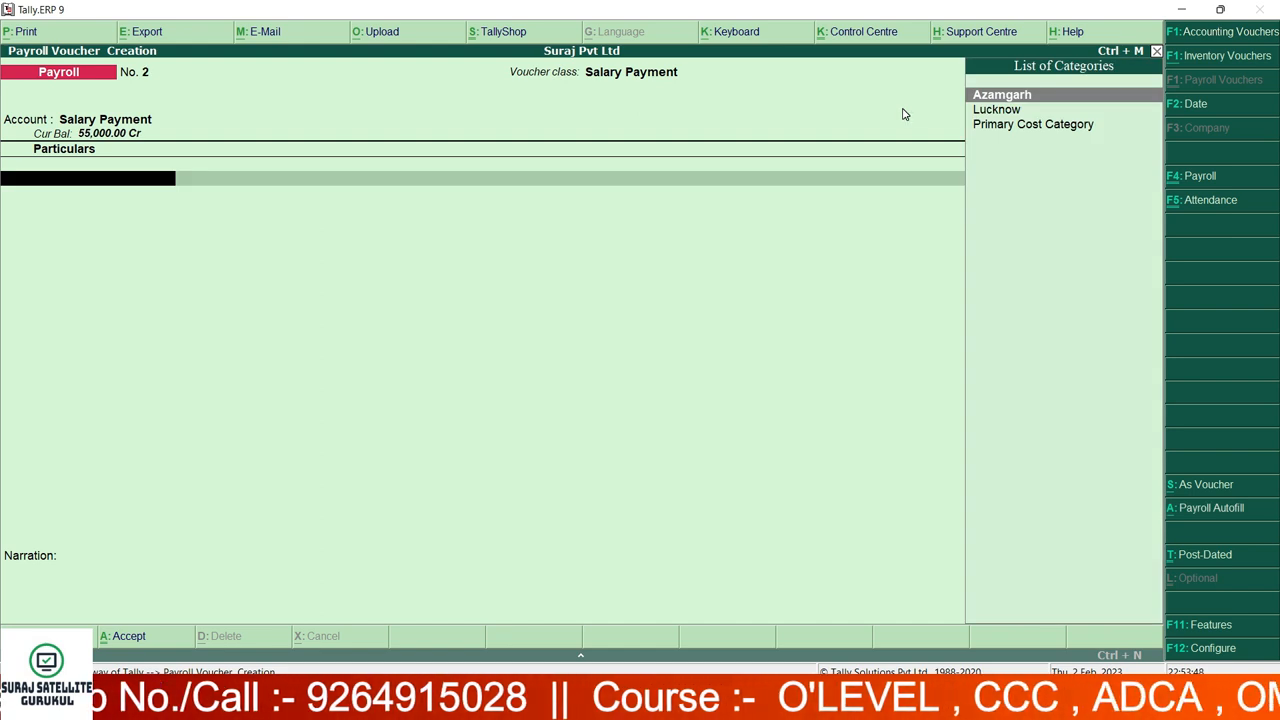
# Start a payroll autofill for the Salary process, covering 1-5-2022 to 31-5-2022
pyautogui.hotkey('alt', 'a')
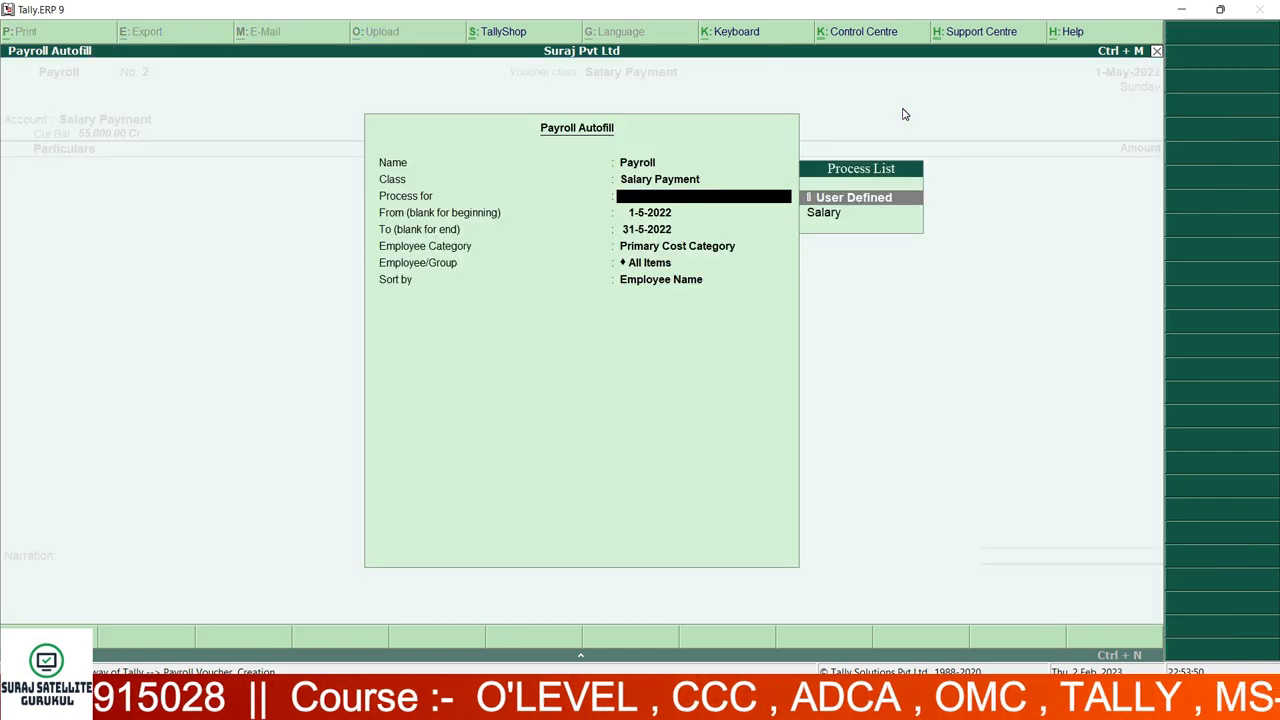
pyautogui.press('Down')
pyautogui.press('Return')
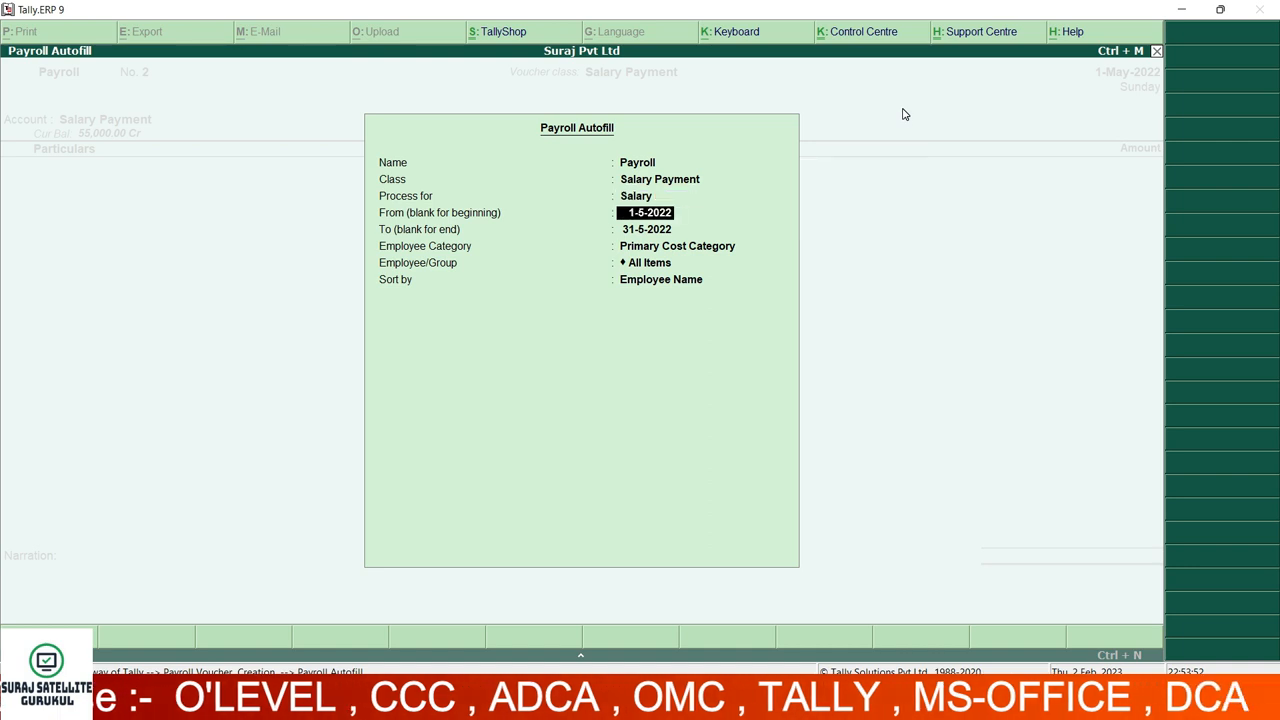
pyautogui.press('Return')
pyautogui.press('Return')
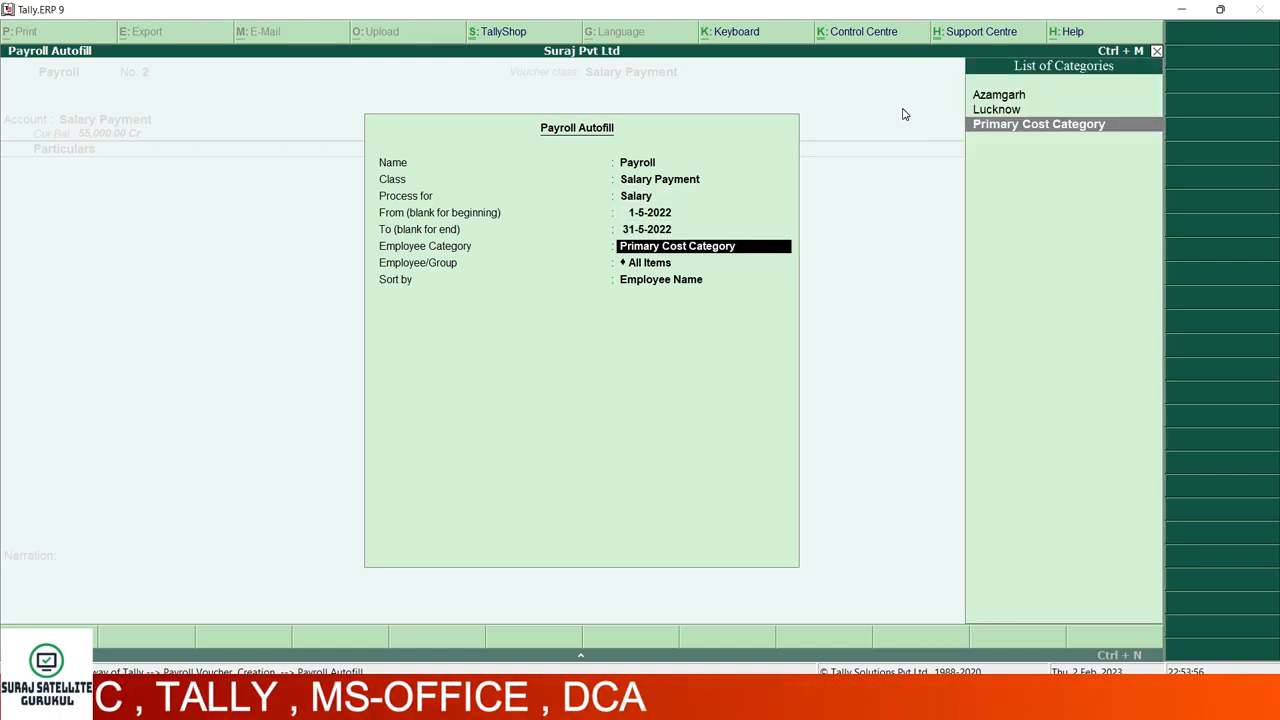
# Fill the voucher for all items in the Azamgarh category, sorted by Employee Name, and save it
pyautogui.press('Return')
pyautogui.press('Return')
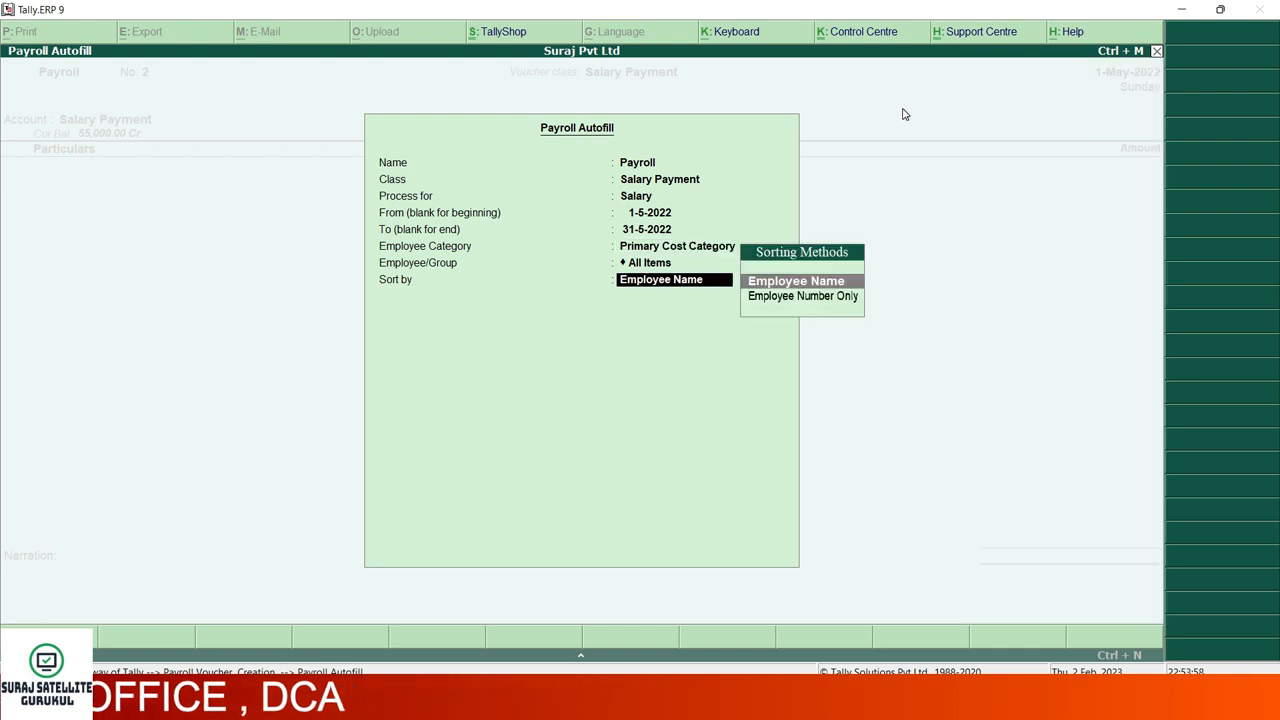
pyautogui.press('BackSpace')
pyautogui.press('BackSpace')
pyautogui.press('Up')
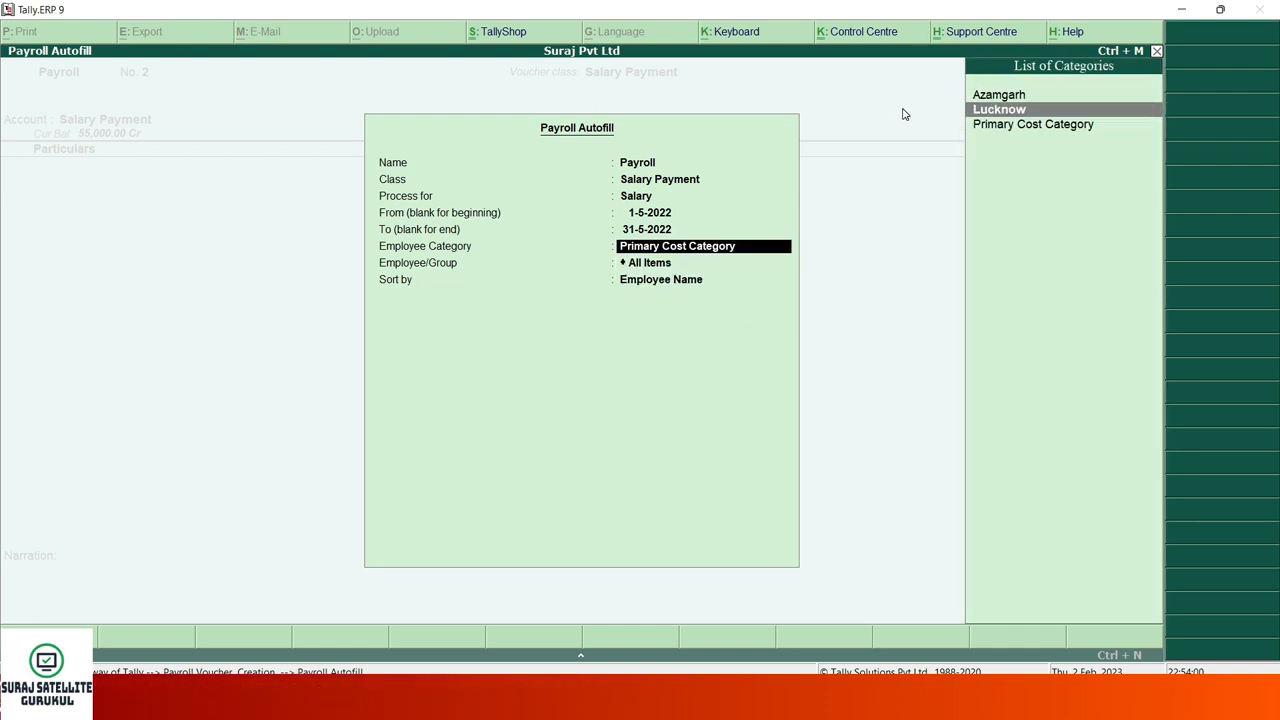
pyautogui.press('Up')
pyautogui.press('Return')
pyautogui.press('Return')
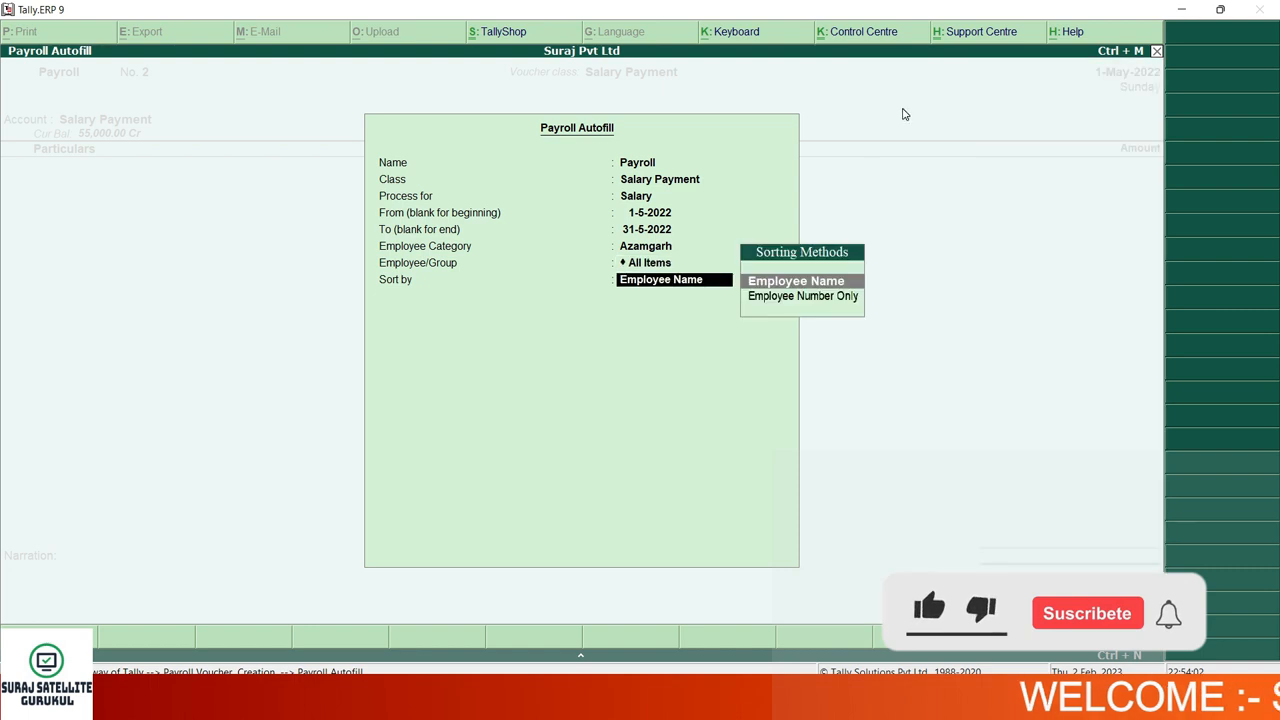
pyautogui.press('Return')
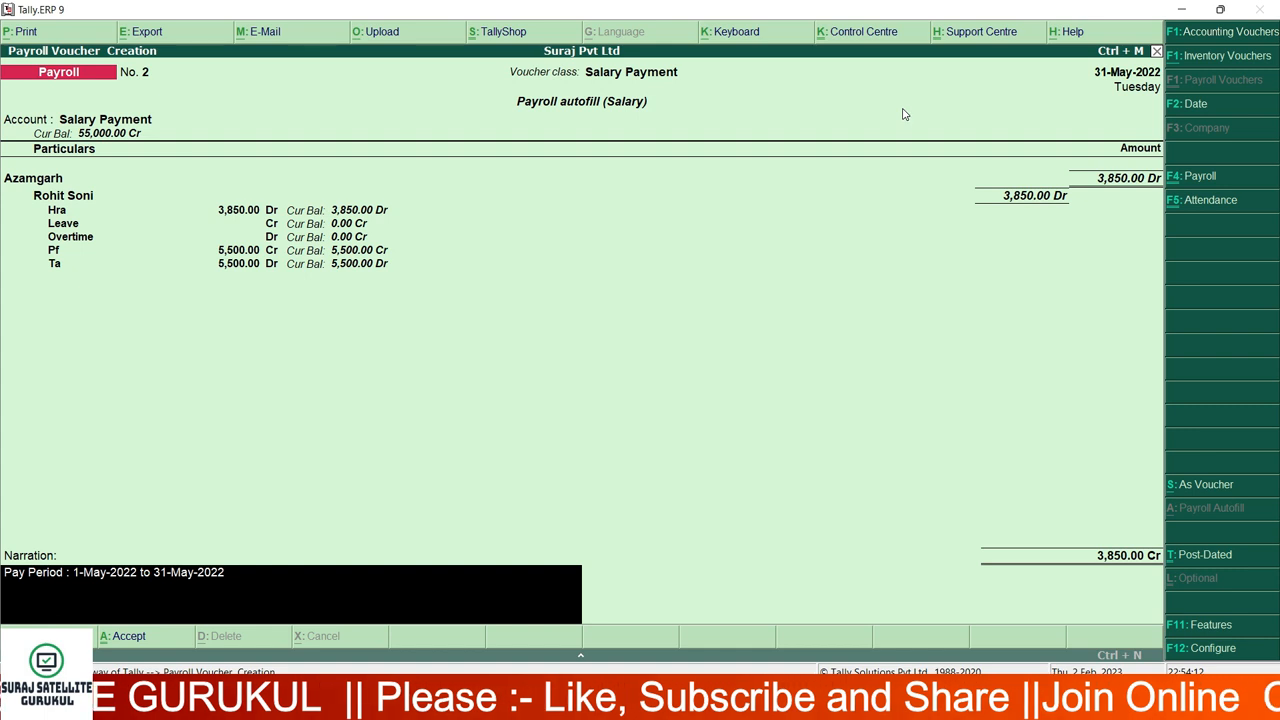
pyautogui.press('Return')
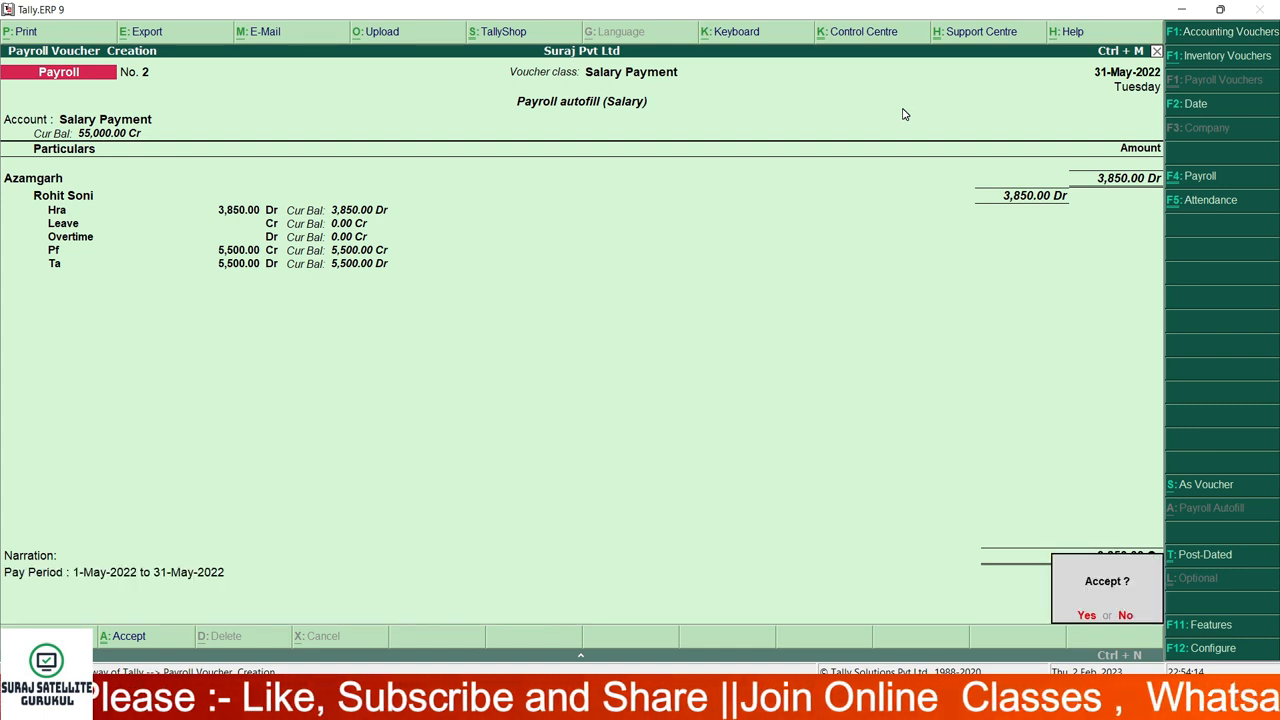
pyautogui.press('Return')
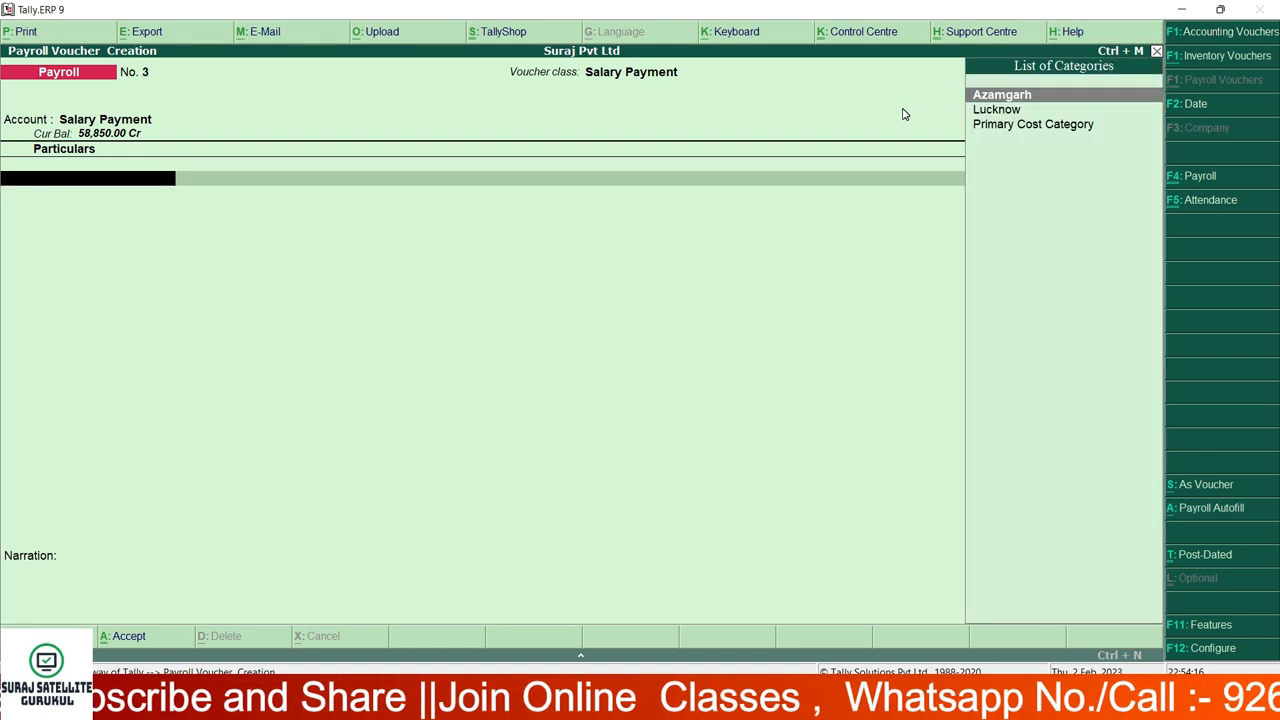
# Autofill a User Defined payroll voucher for all items in the Lucknow category, from 1-5-2022 to 31-5-2022, sorted by Employee Name
pyautogui.press('Down')
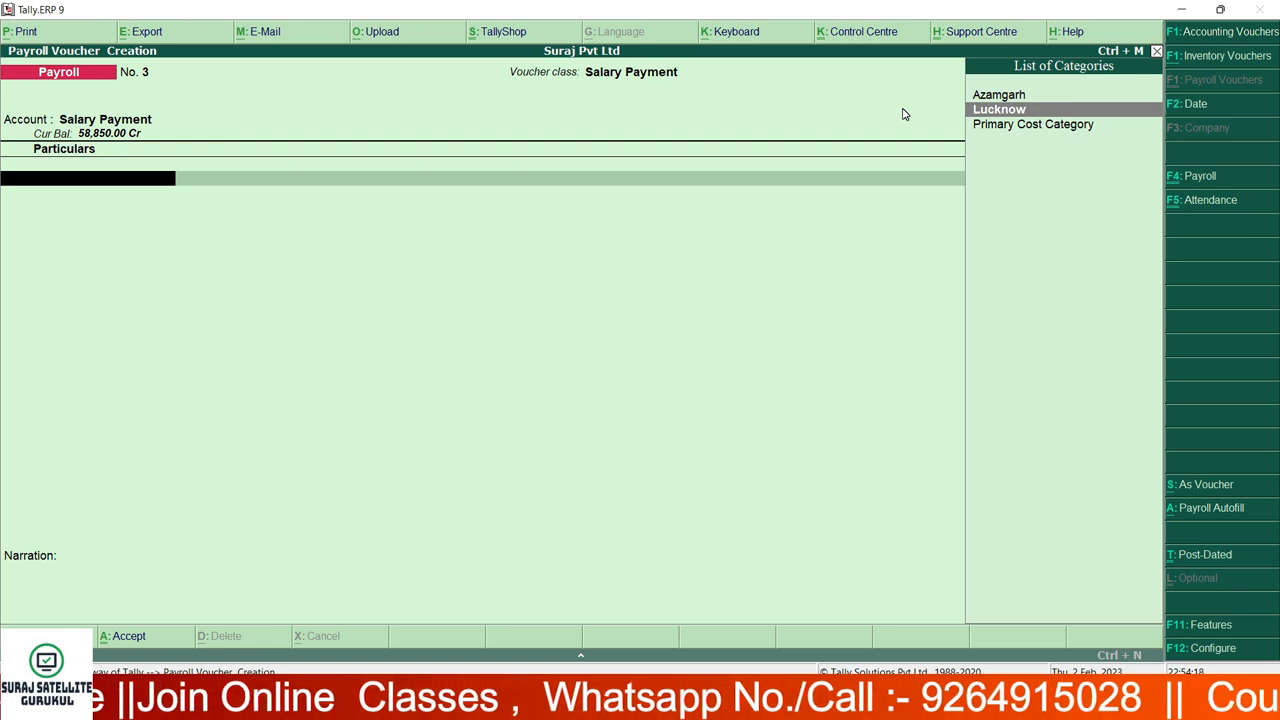
pyautogui.press('Return')
pyautogui.hotkey('alt', 'a')
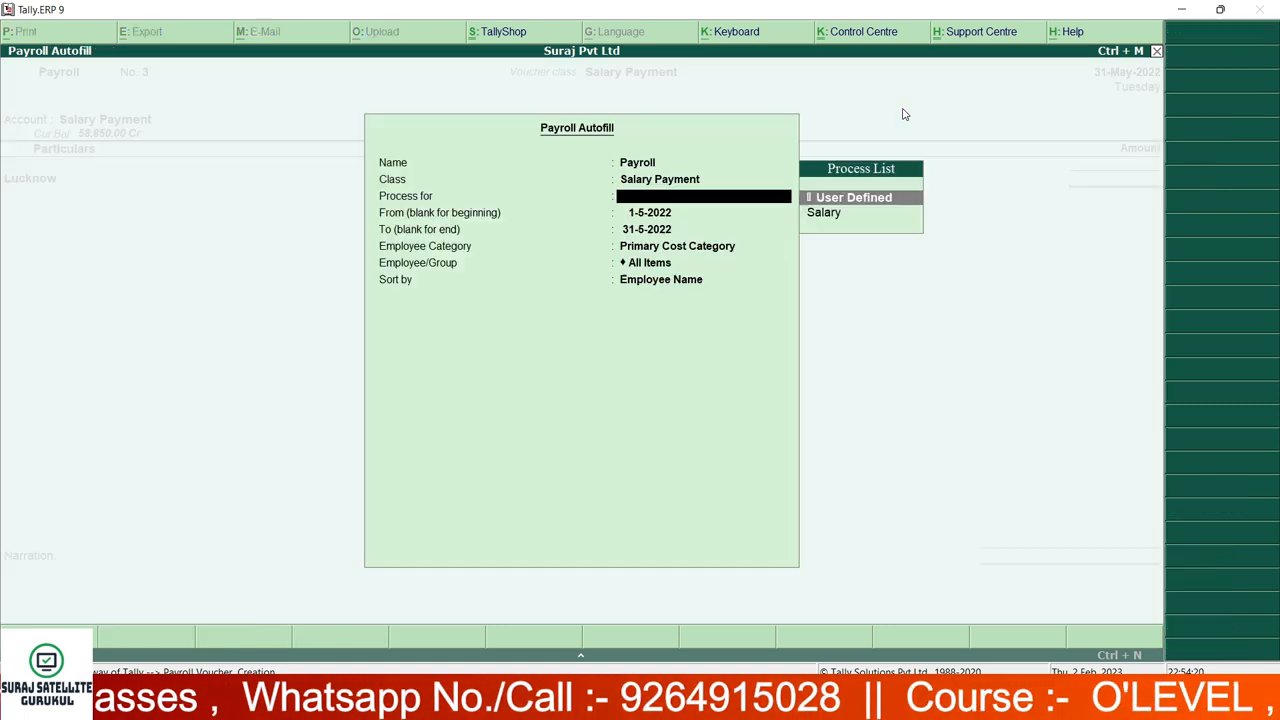
pyautogui.press('Return')
pyautogui.press('Return')
pyautogui.press('Return')
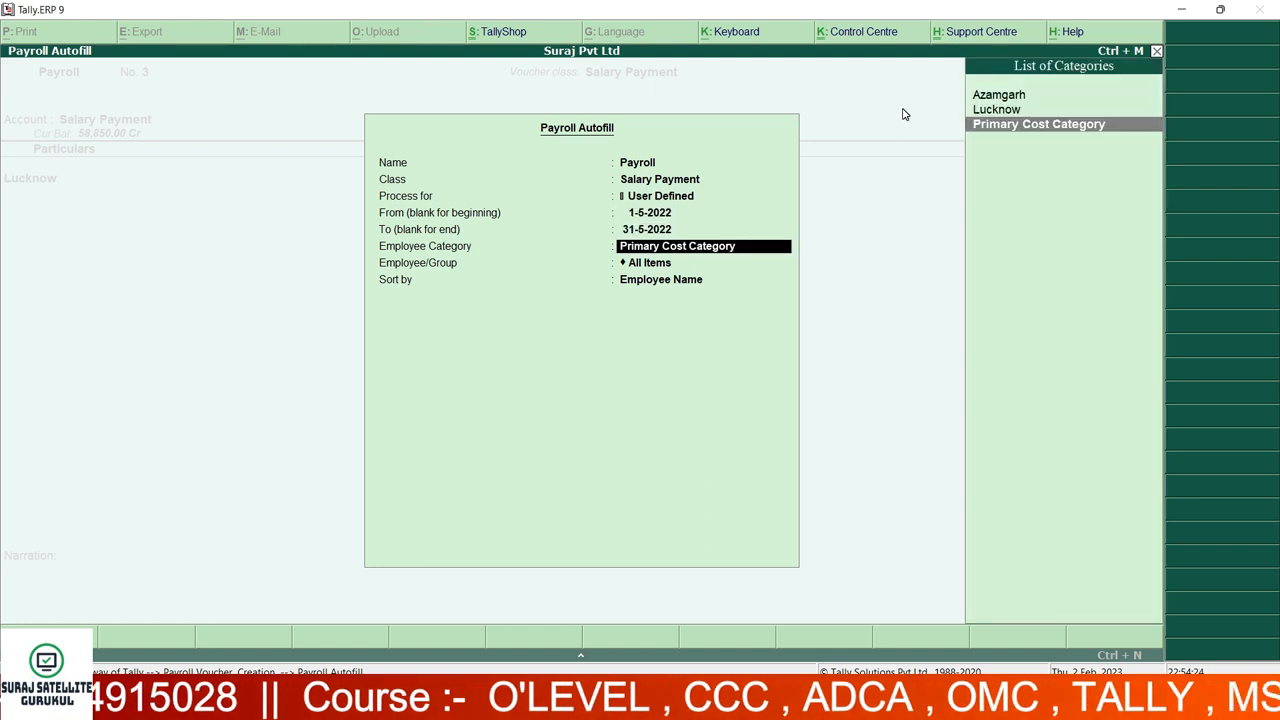
pyautogui.press('Up')
pyautogui.press('Return')
pyautogui.press('Return')
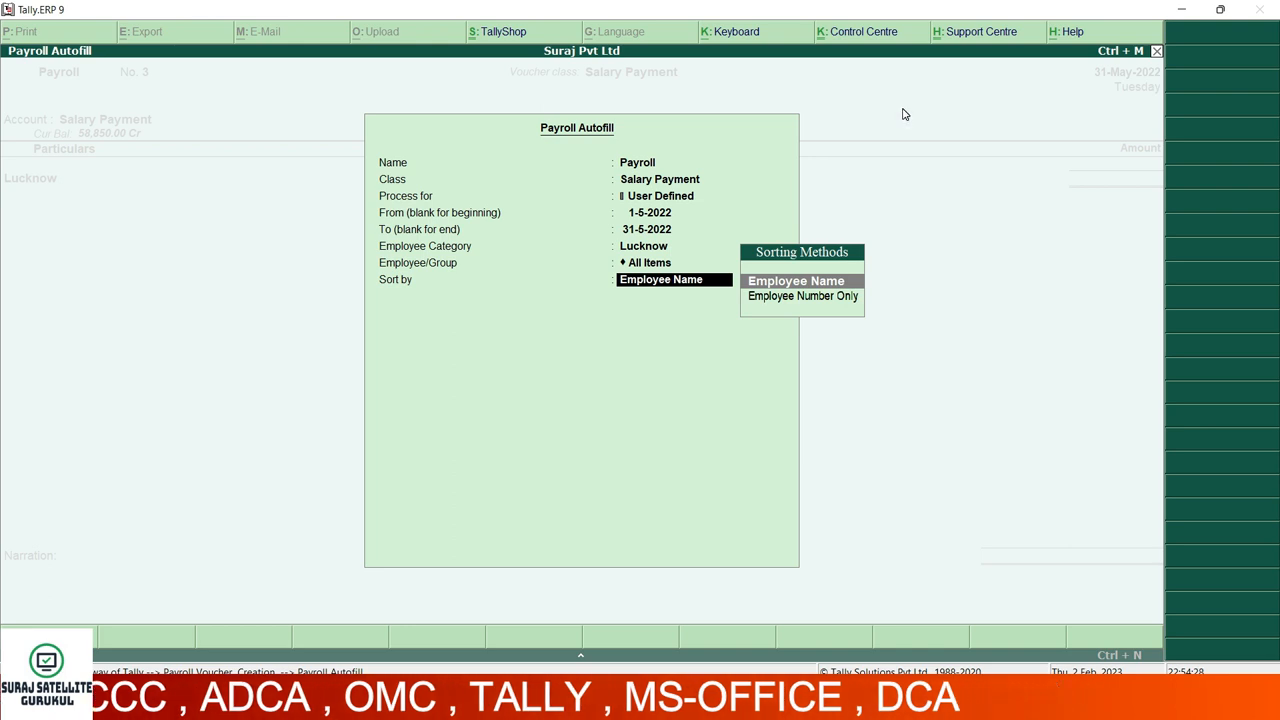
pyautogui.press('Return')
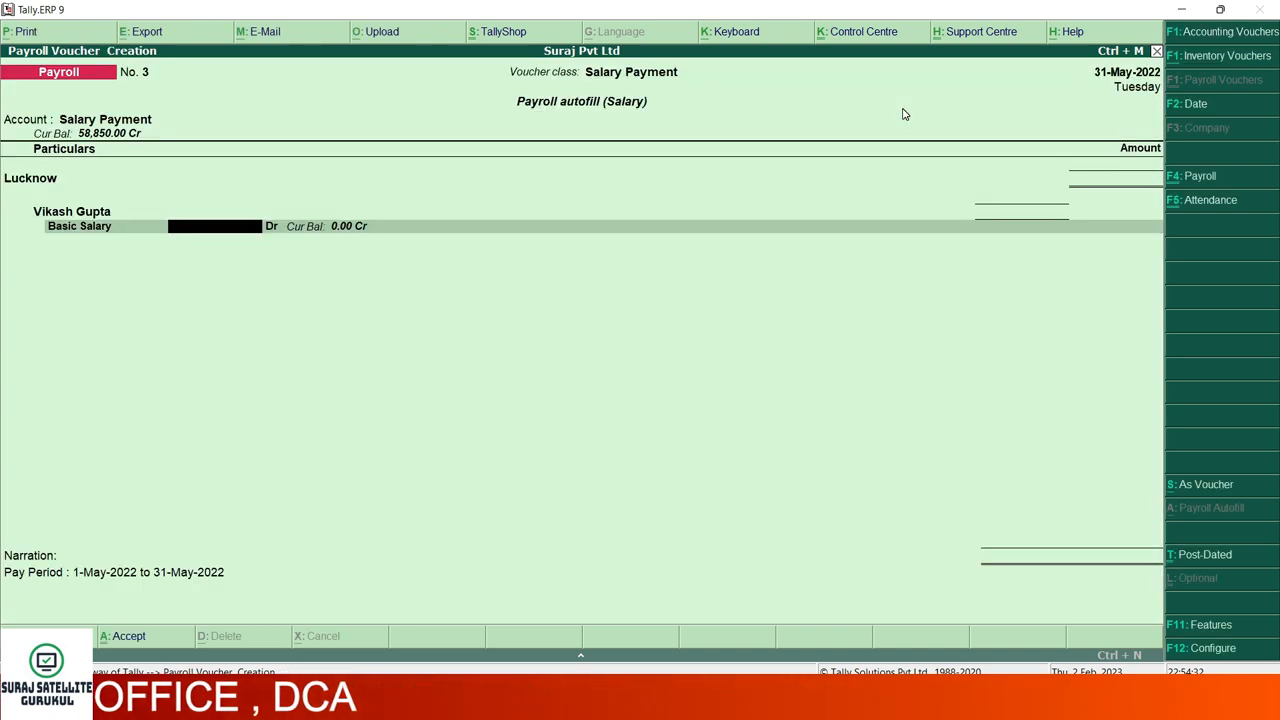
# Enter 75000 as the Lucknow employee's Basic Salary and save the payroll voucher
pyautogui.write('750000.00')
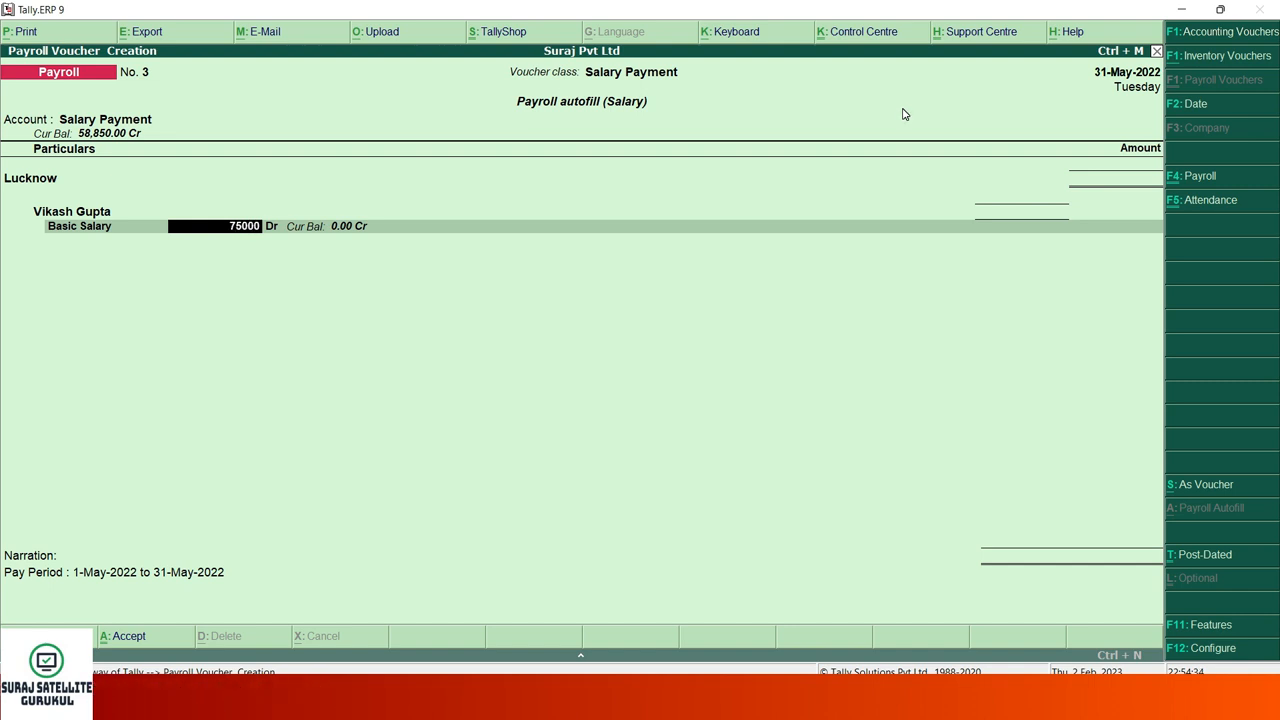
pyautogui.press('Return')
pyautogui.press('Return')
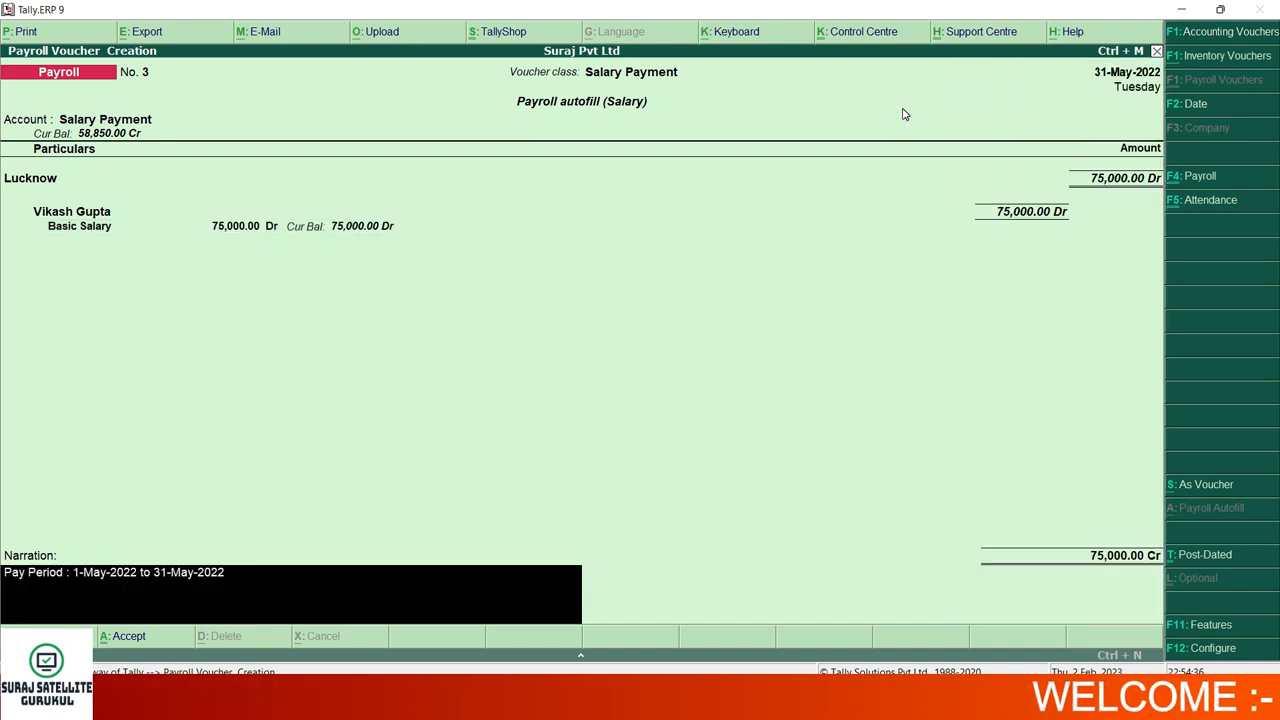
pyautogui.press('Return')
pyautogui.press('Return')
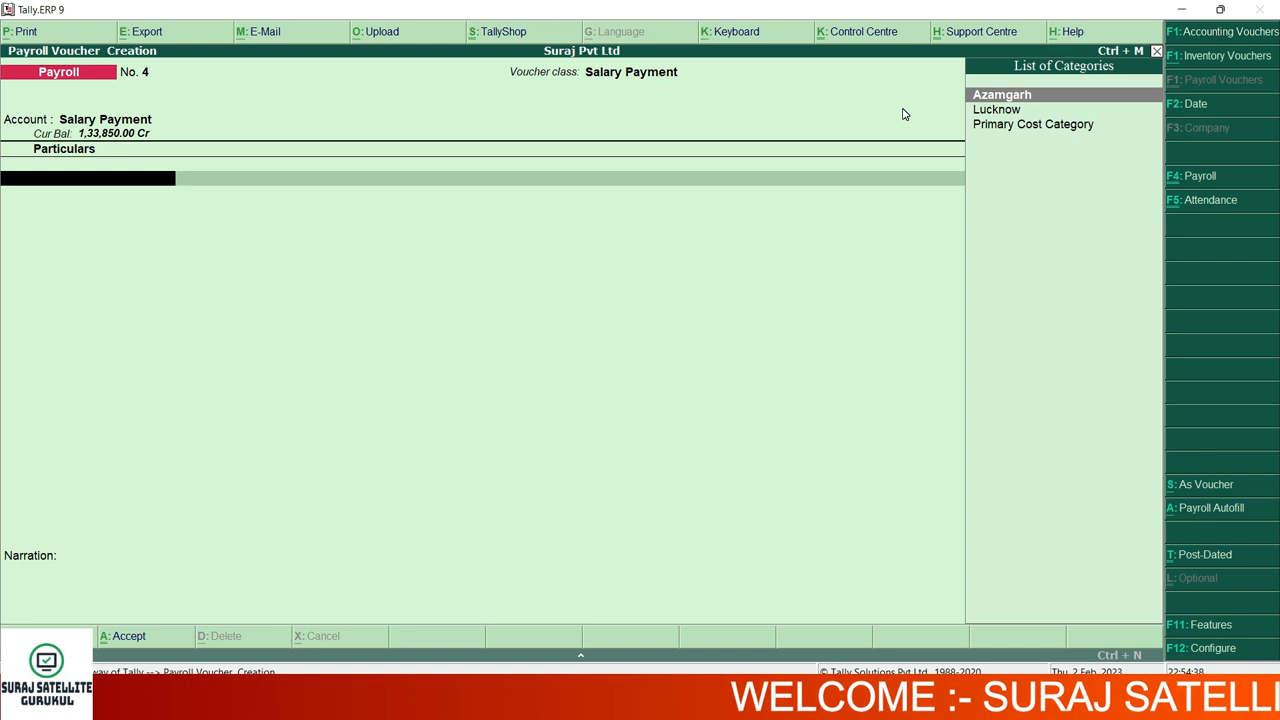
# Autofill the Salary process for all Lucknow items from 1-5-2022 to 31-5-2022, sorted by Employee Name, and save the voucher
pyautogui.hotkey('alt', 'a')
pyautogui.press('Down')
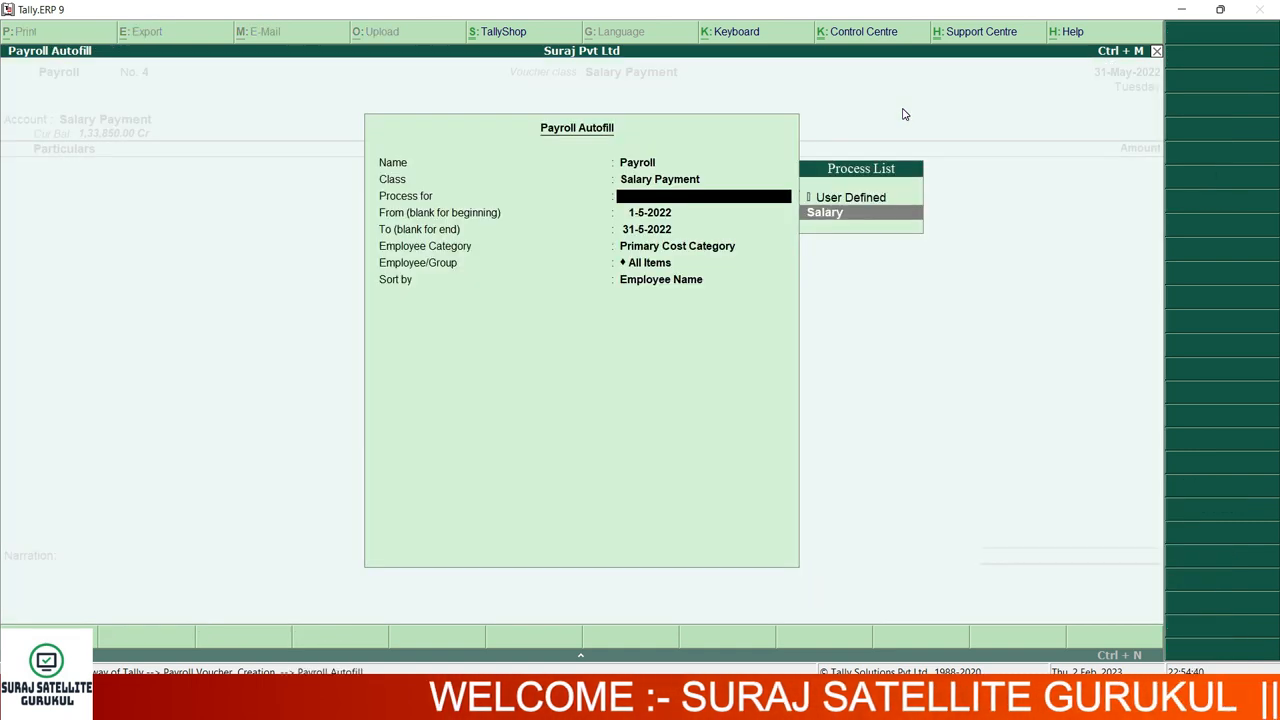
pyautogui.press('Return')
pyautogui.press('Return')
pyautogui.press('Return')
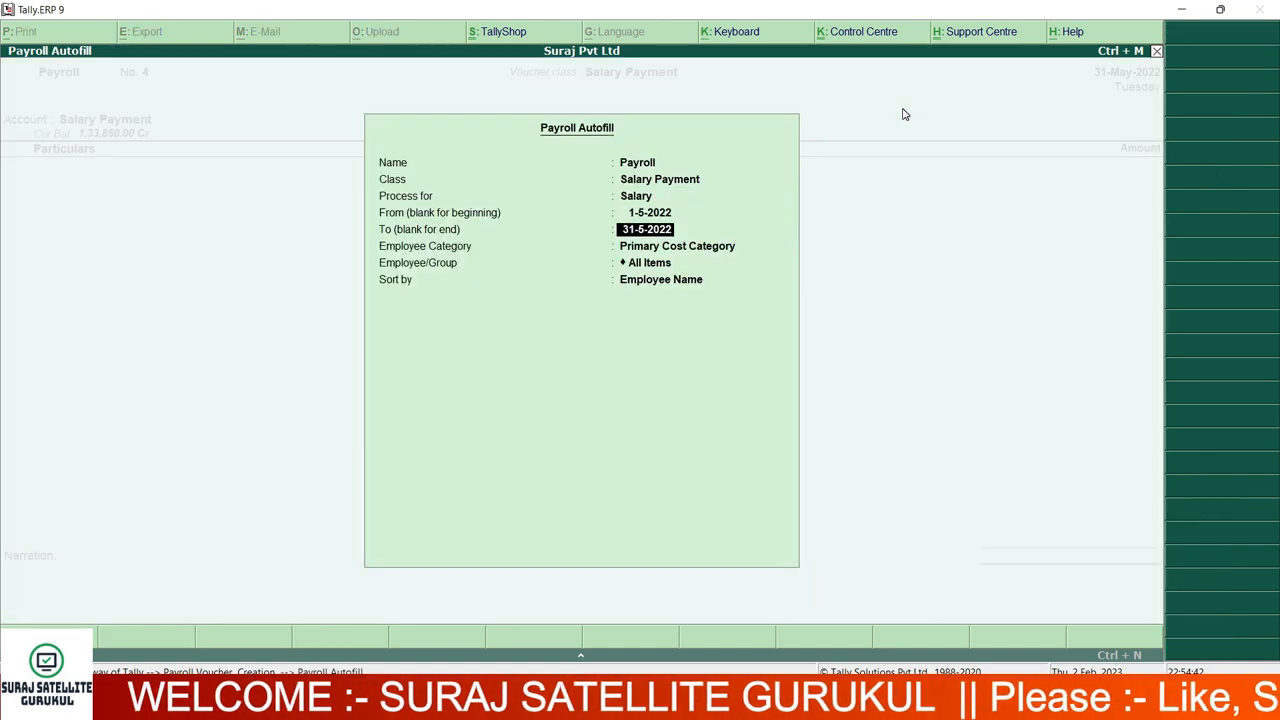
pyautogui.press('Up')
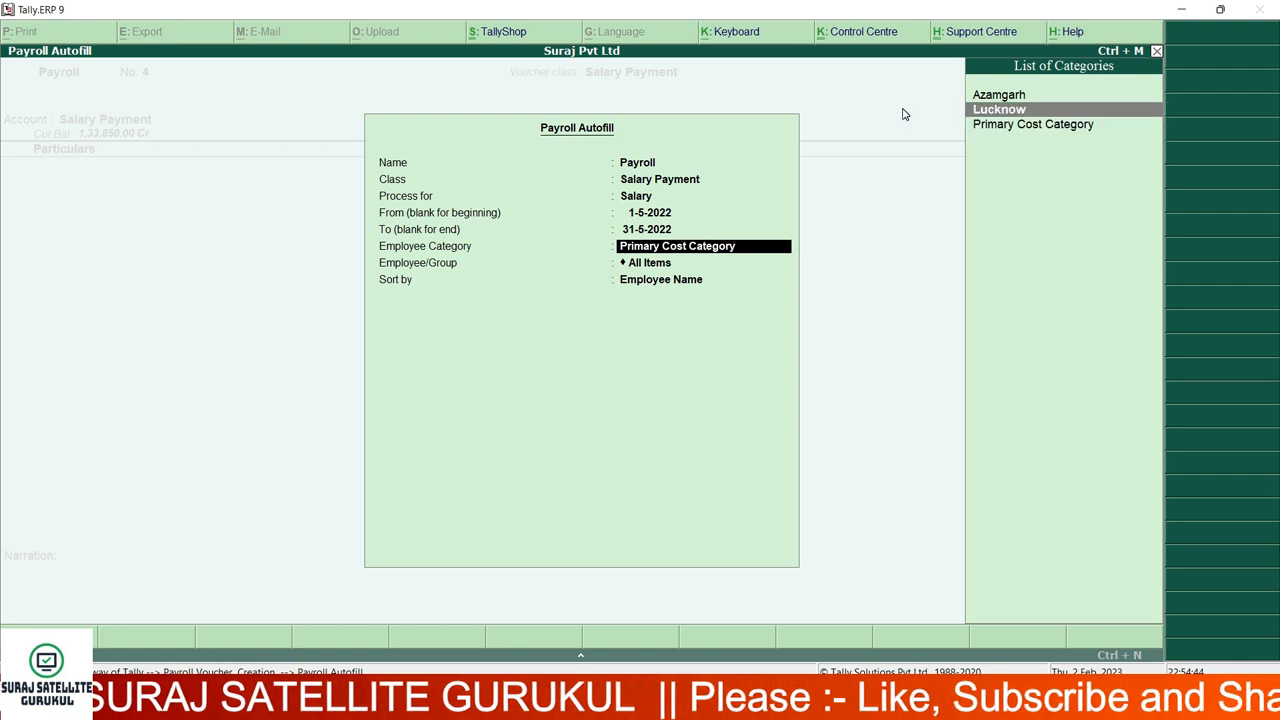
pyautogui.press('Return')
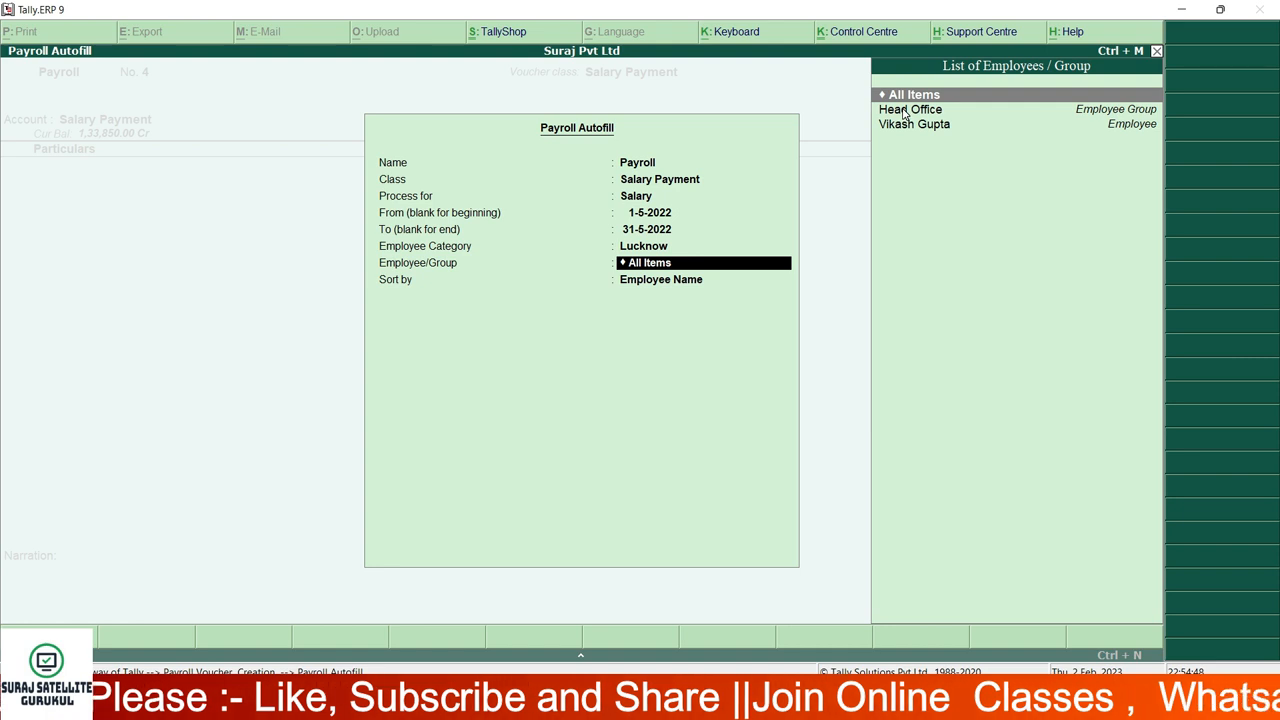
pyautogui.press('Return')
pyautogui.press('Return')
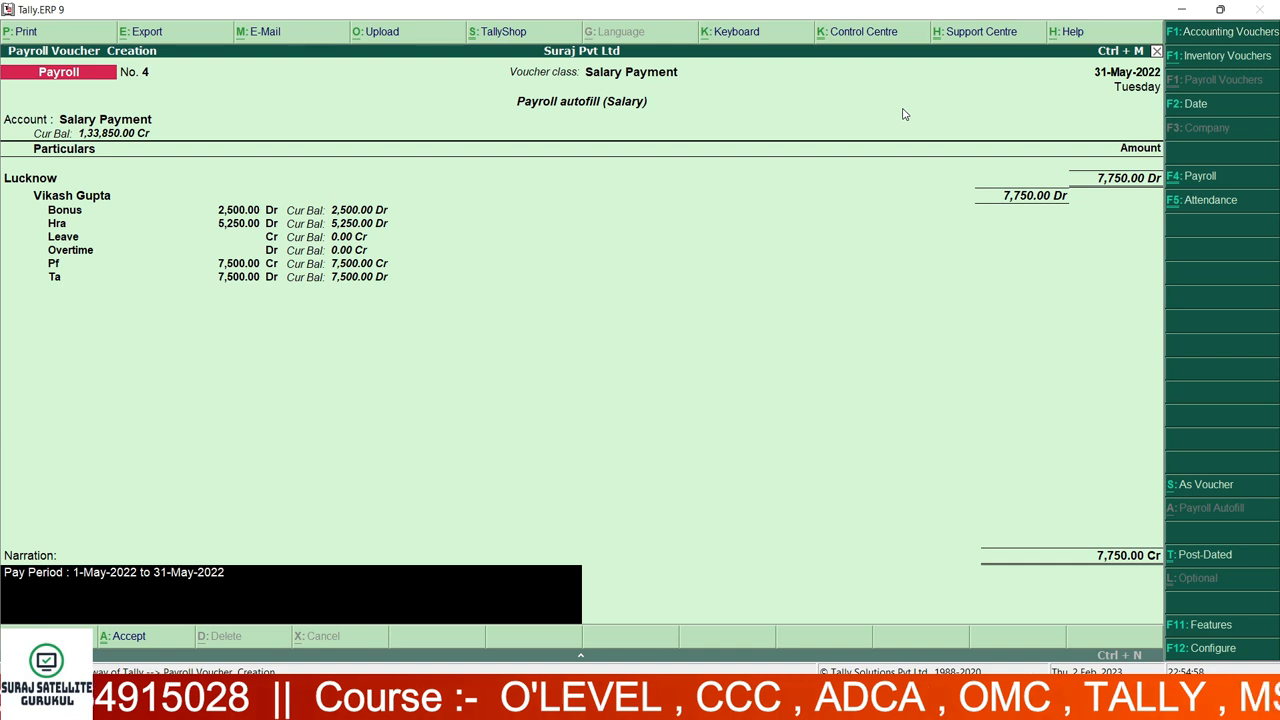
pyautogui.press('Return')
pyautogui.press('Return')
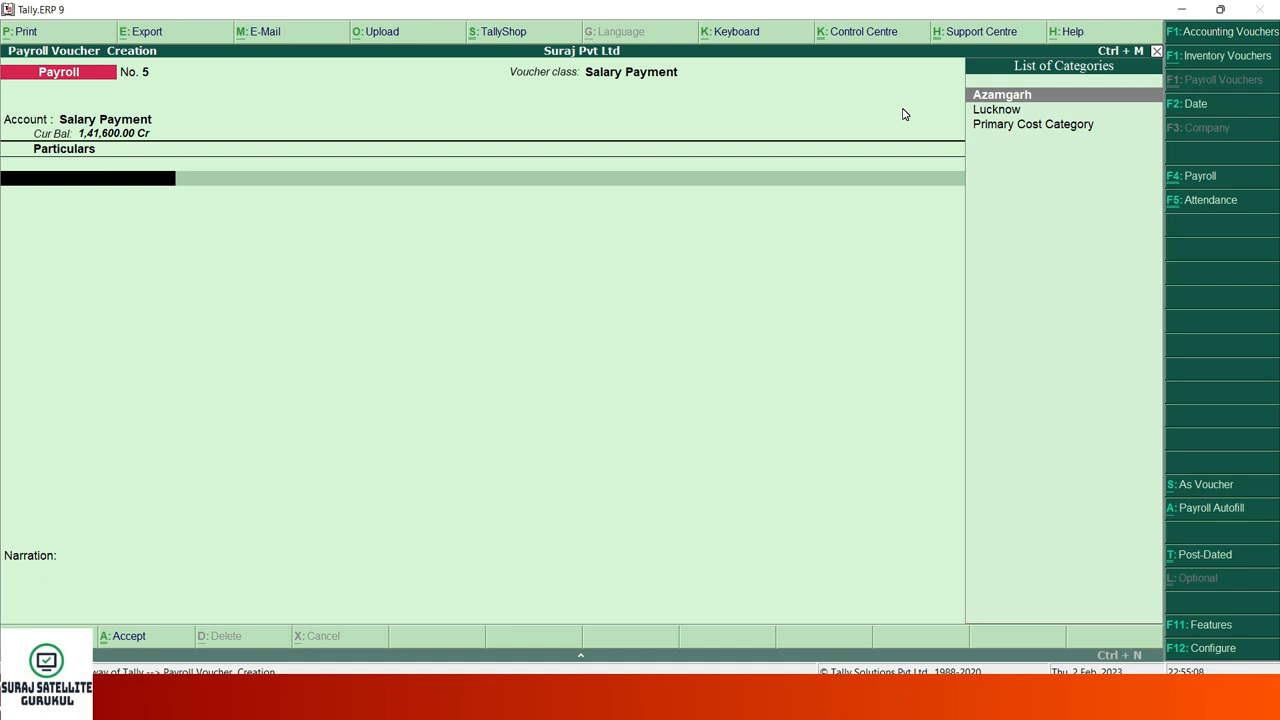
# Leave payroll voucher creation and open the Display reports from the Gateway of Tally
pyautogui.press('Escape')
pyautogui.press('Return')
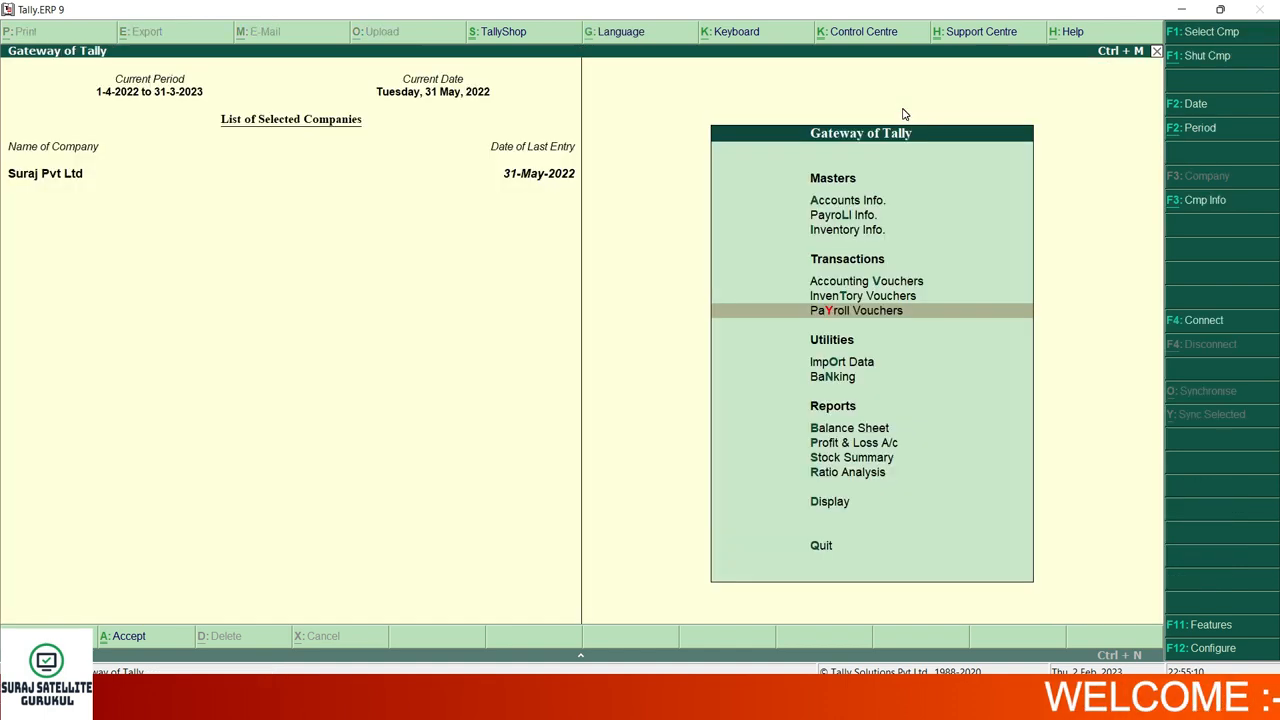
pyautogui.press('Escape')
pyautogui.press('Escape')
pyautogui.press('Down')
pyautogui.press('Down')
pyautogui.press('Down')
pyautogui.press('Down')
pyautogui.press('Down')
pyautogui.press('Down')
pyautogui.press('Down')
pyautogui.press('Down')
pyautogui.press('Down')
pyautogui.press('Down')
pyautogui.press('Down')
pyautogui.press('Down')
pyautogui.press('Down')
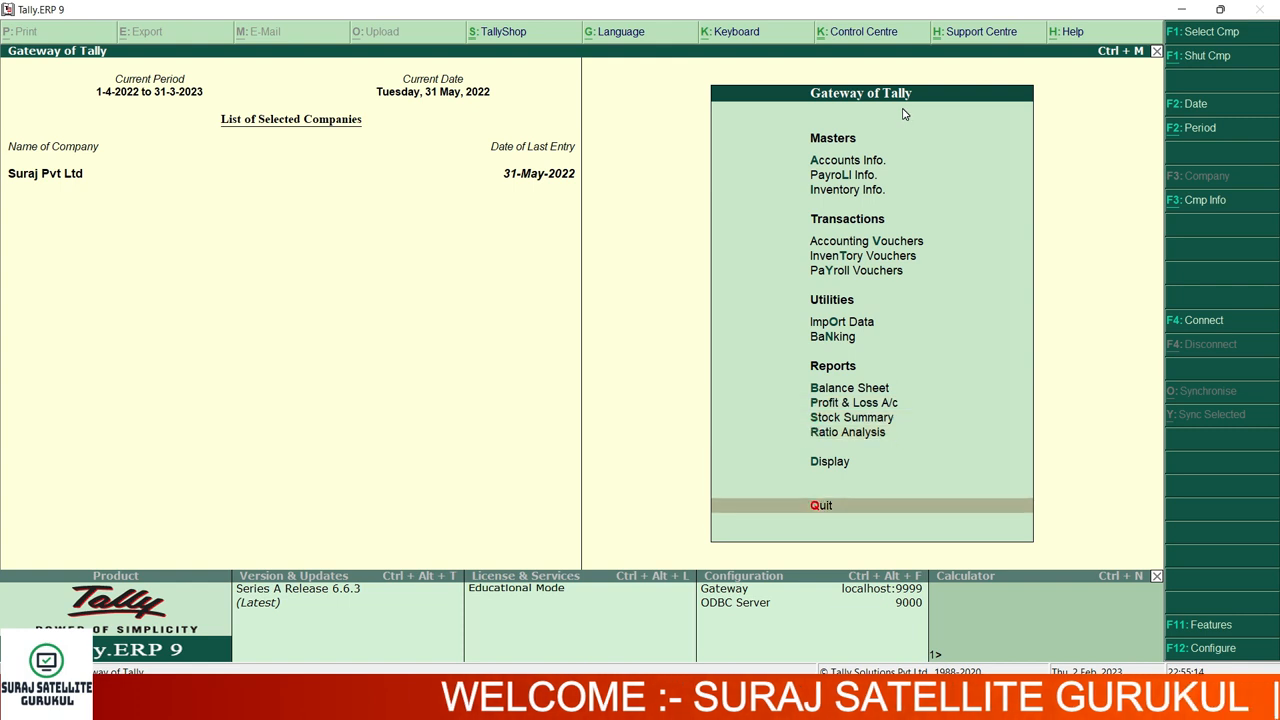
pyautogui.press('Up')
pyautogui.press('Return')
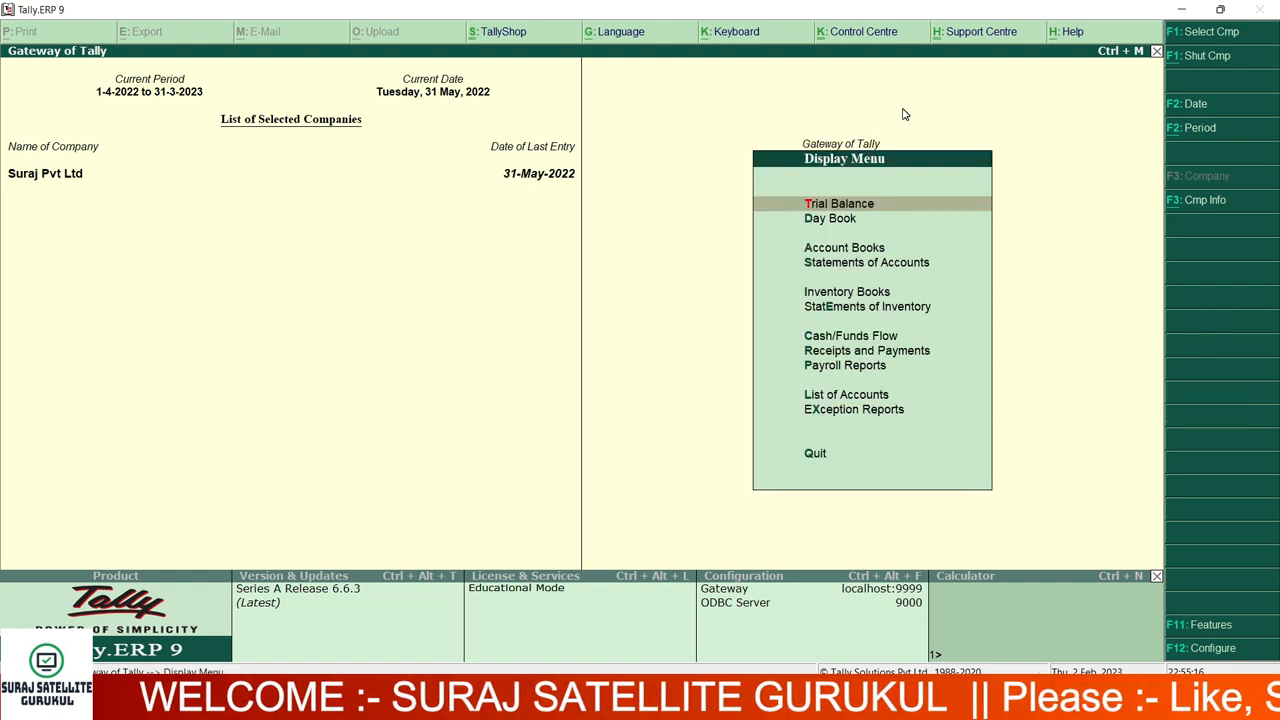
# Open the Payroll Reports from the Display reports
pyautogui.press('Down')
pyautogui.press('Down')
pyautogui.press('Down')
pyautogui.press('Down')
pyautogui.press('Down')
pyautogui.press('Down')
pyautogui.press('Down')
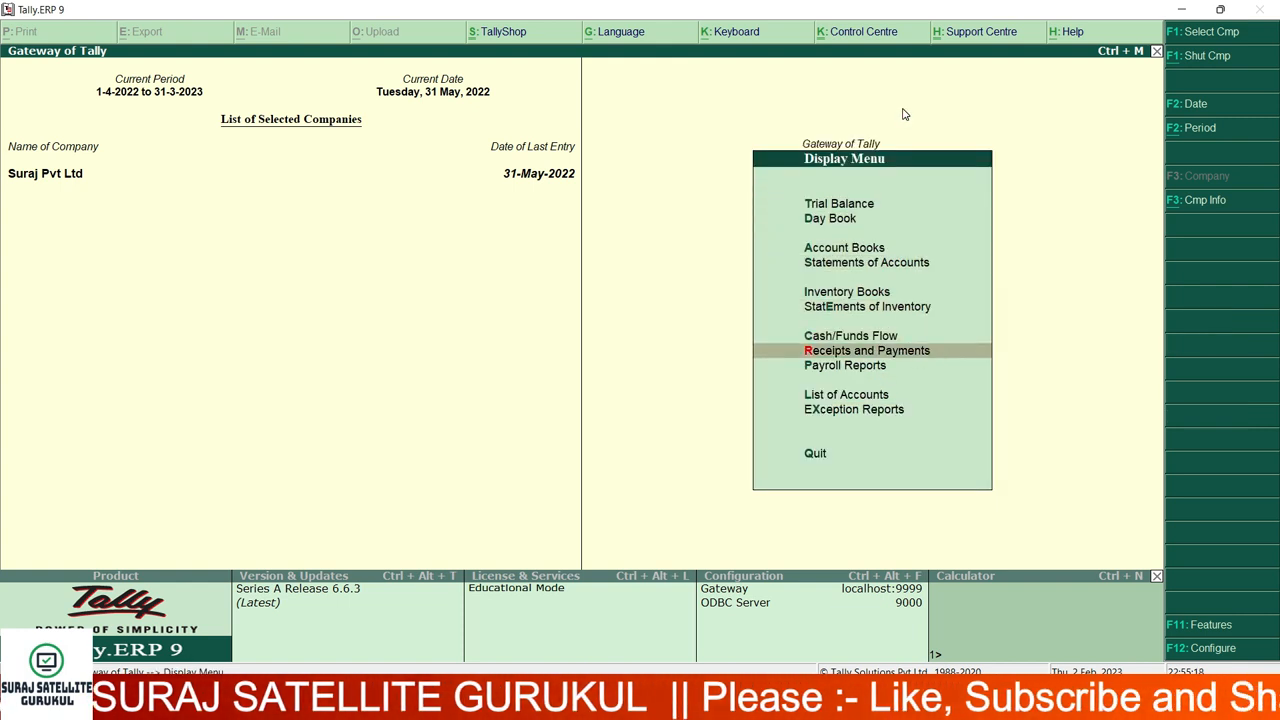
pyautogui.press('Down')
pyautogui.press('Return')
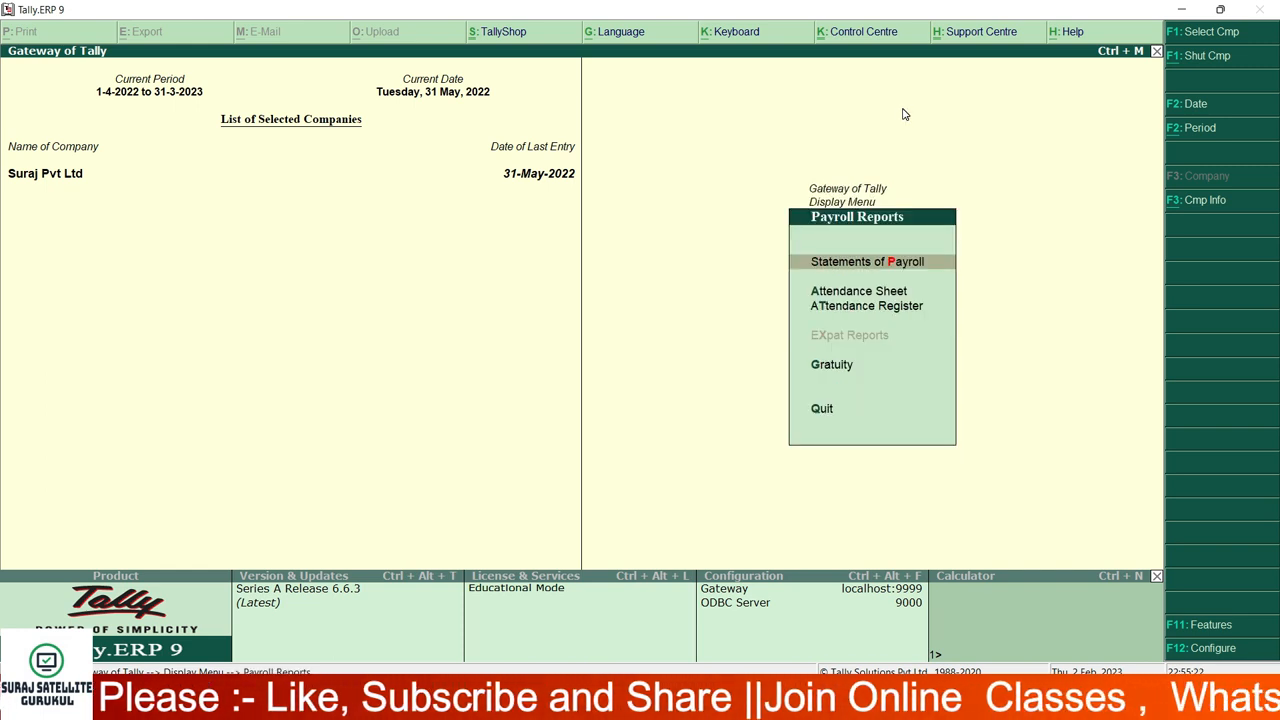
# Open the single pay slip of the Azamgarh employee from the Statements of Payroll and examine its earnings lines
pyautogui.press('Return')
pyautogui.press('Return')
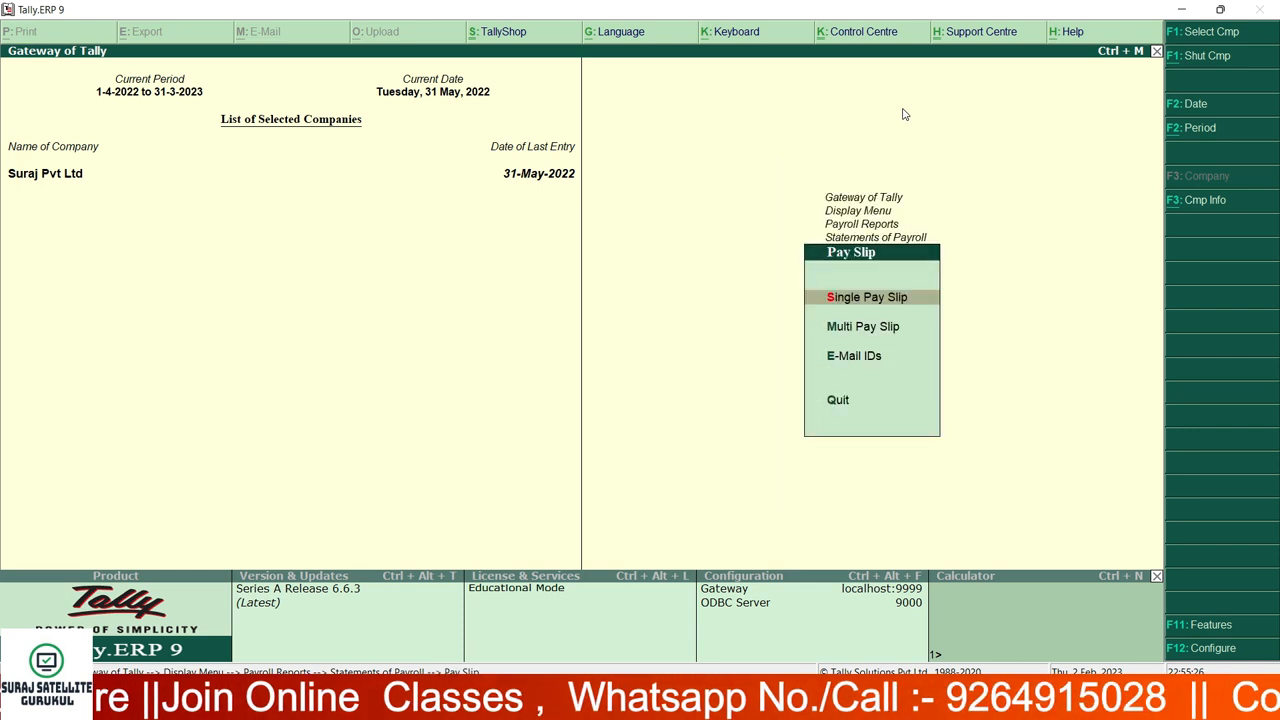
pyautogui.press('Return')
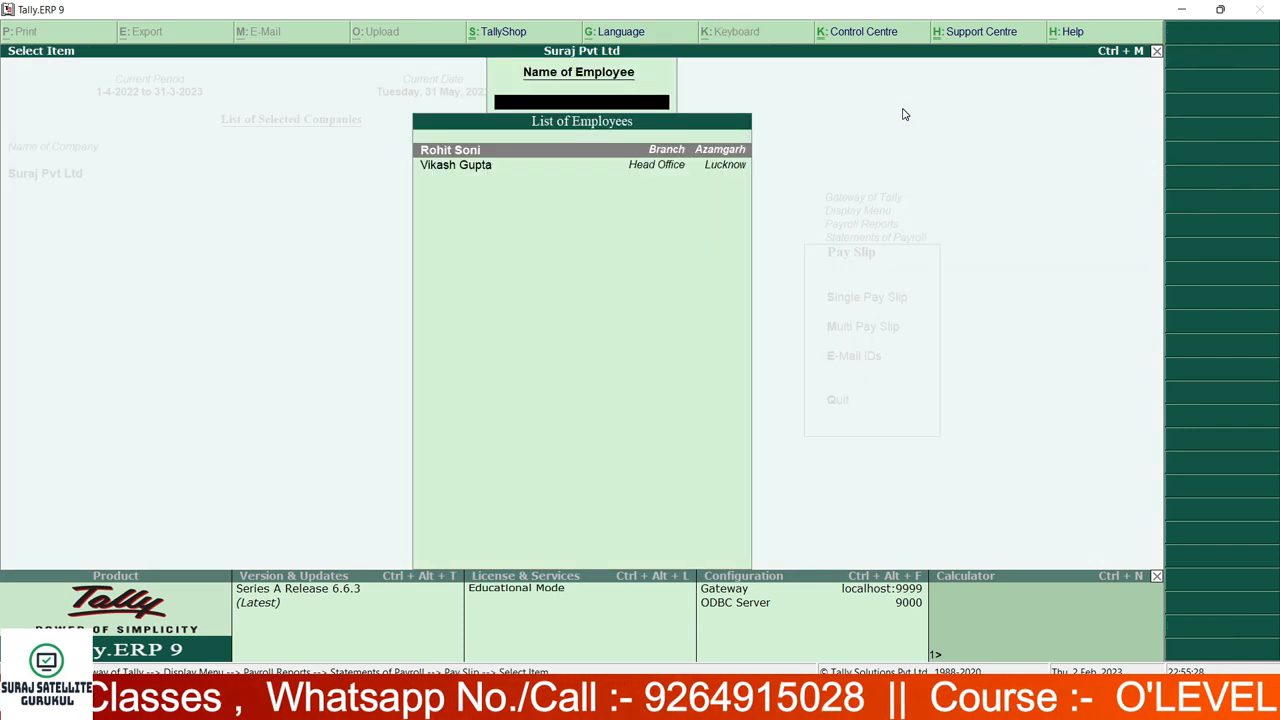
pyautogui.press('Return')
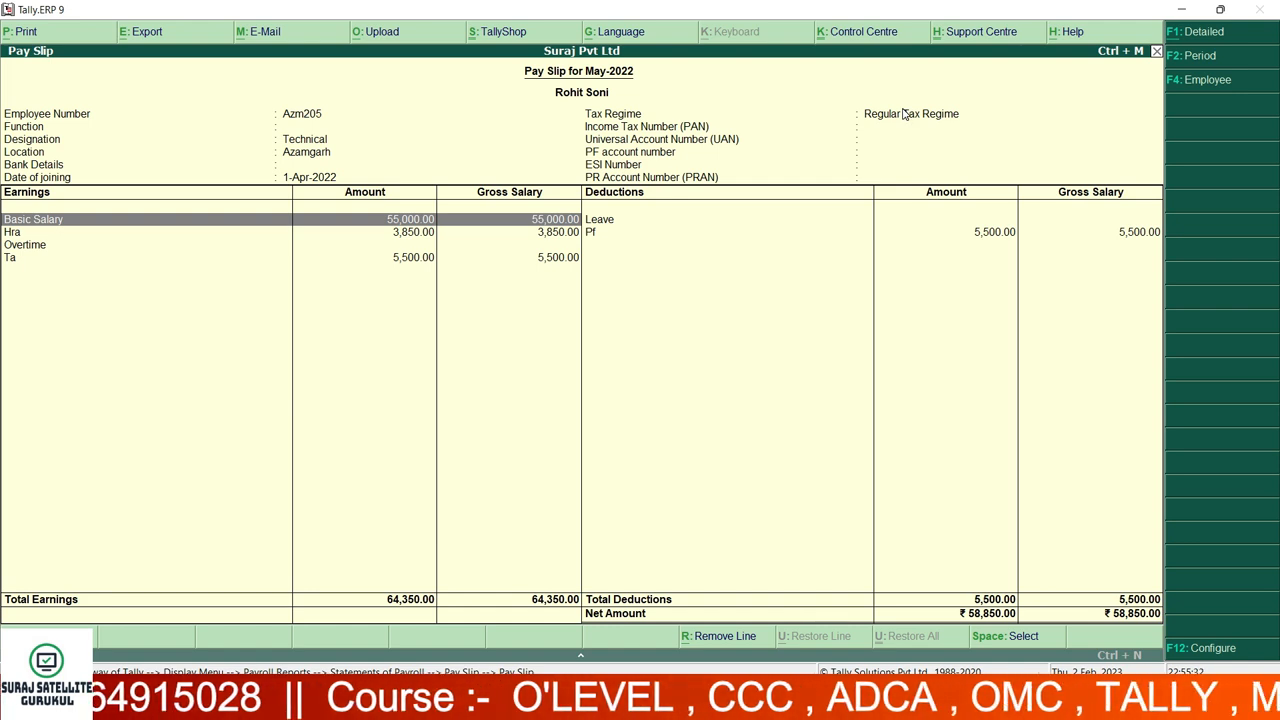
pyautogui.press('Down')
pyautogui.press('Down')
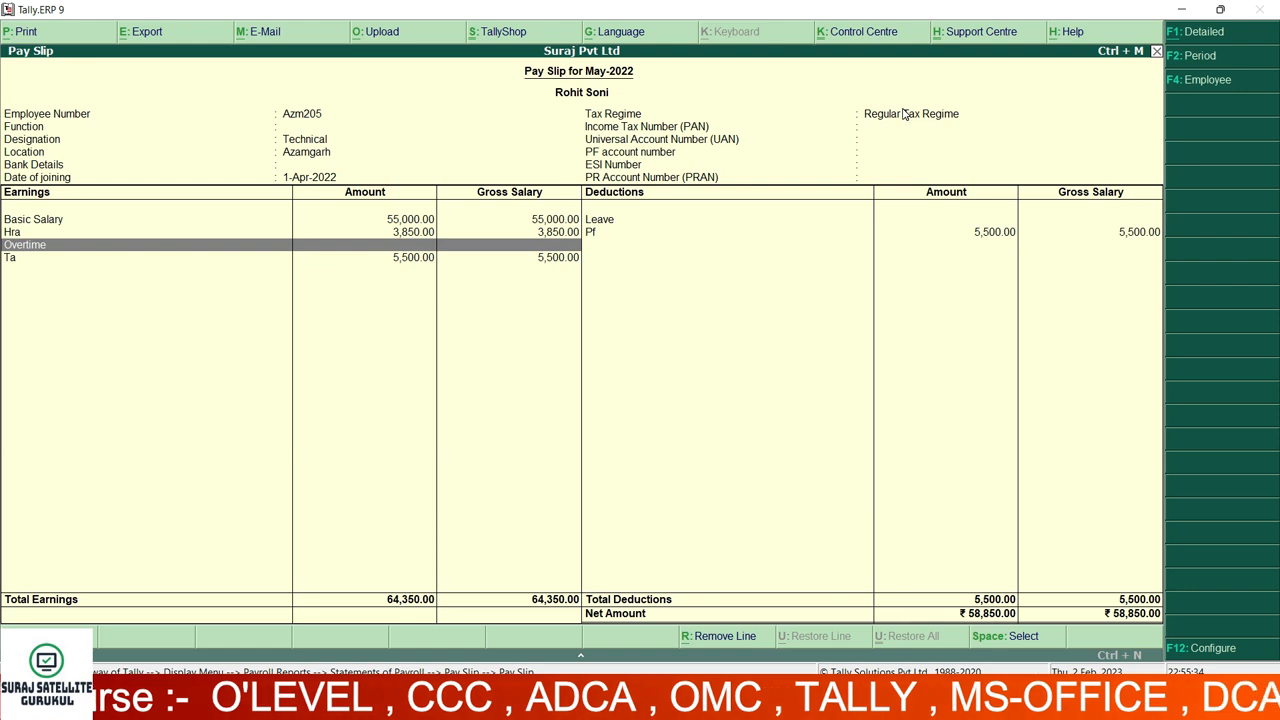
pyautogui.press('Down')
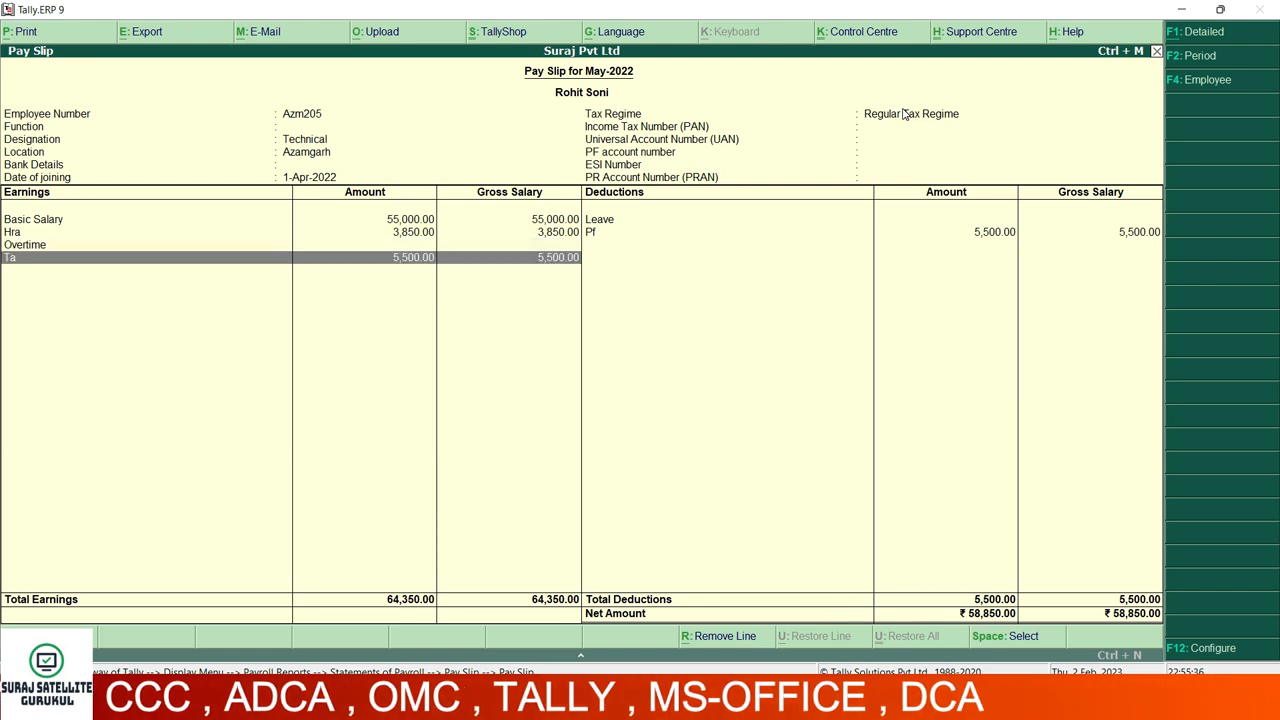
pyautogui.press('Up')
pyautogui.press('Up')
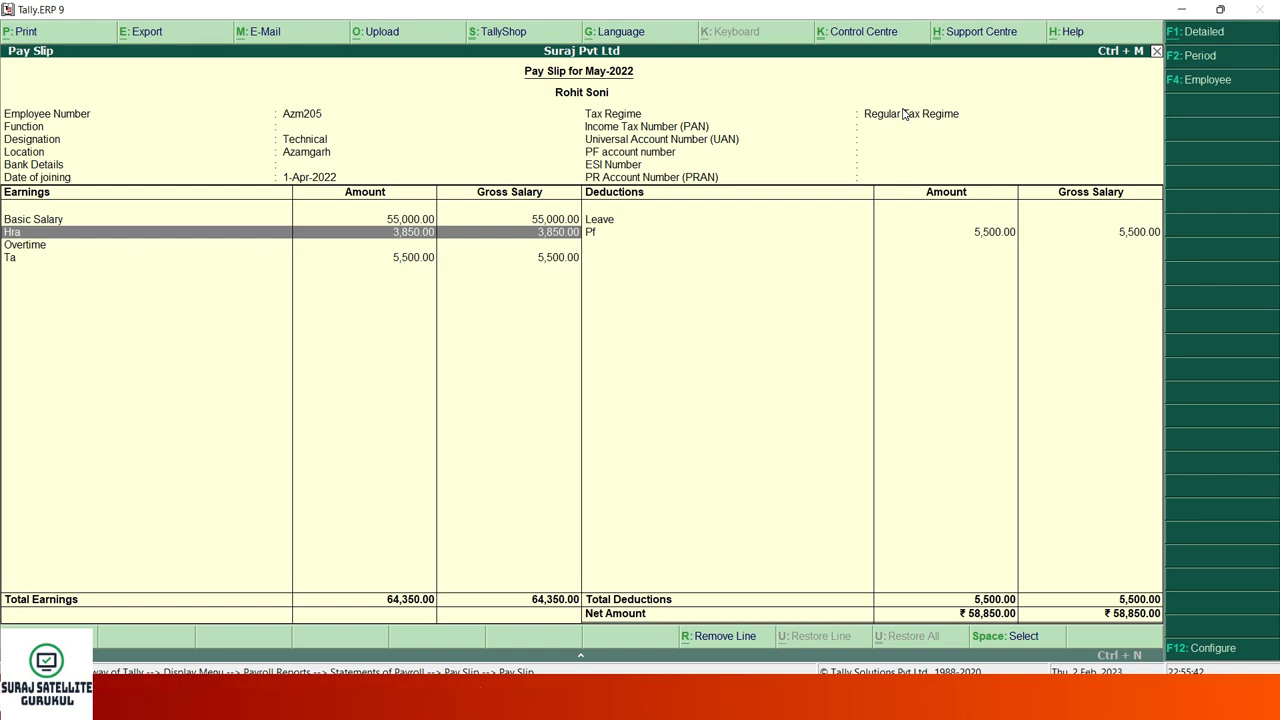
# Set the pay slip period to 1-4-2022 through 31-5-2022 and review the attendance and earnings lines
pyautogui.press('F2')
pyautogui.write('1-4-2022')
pyautogui.press('Return')
pyautogui.press('Return')
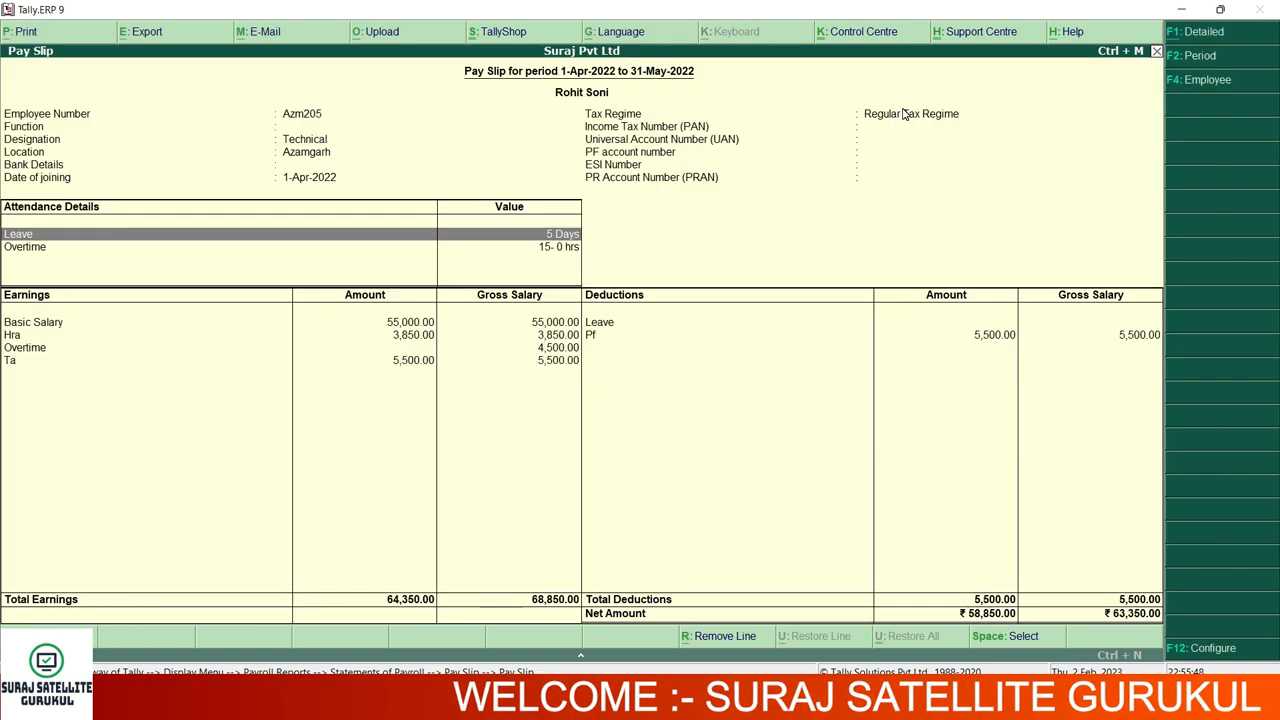
pyautogui.press('Down')
pyautogui.press('Down')
pyautogui.press('Down')
pyautogui.press('Down')
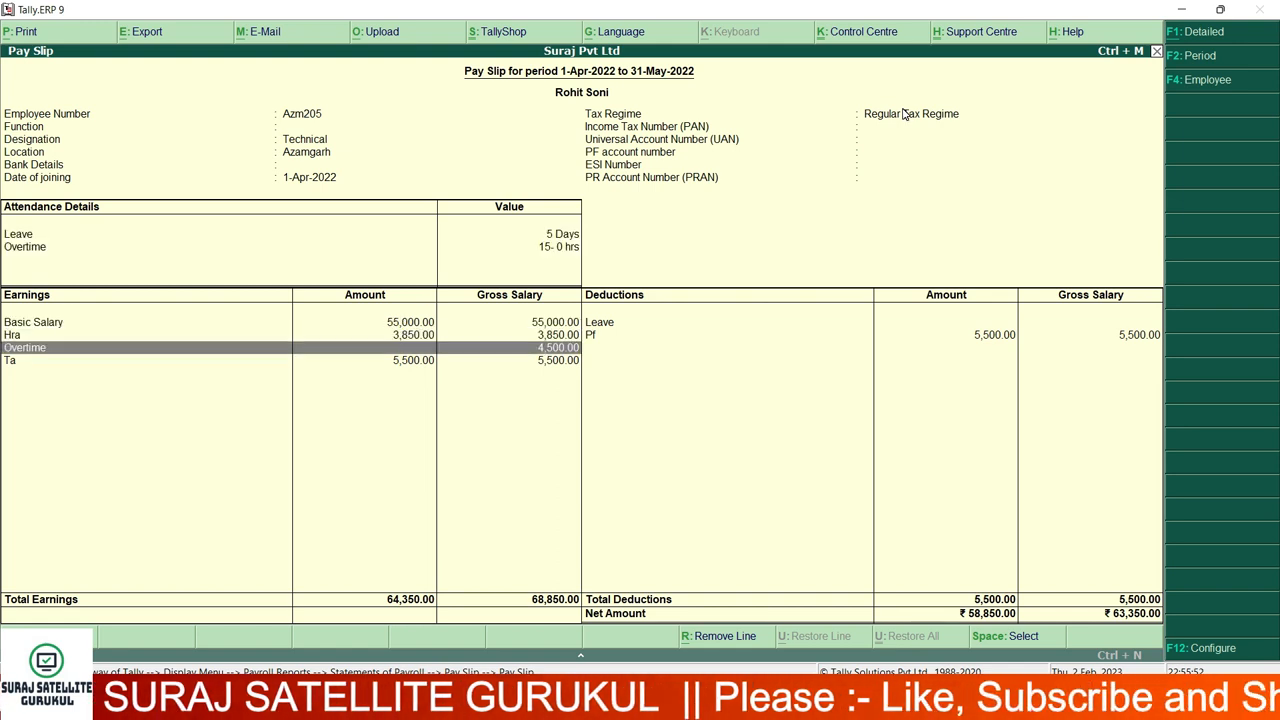
pyautogui.press('Up')
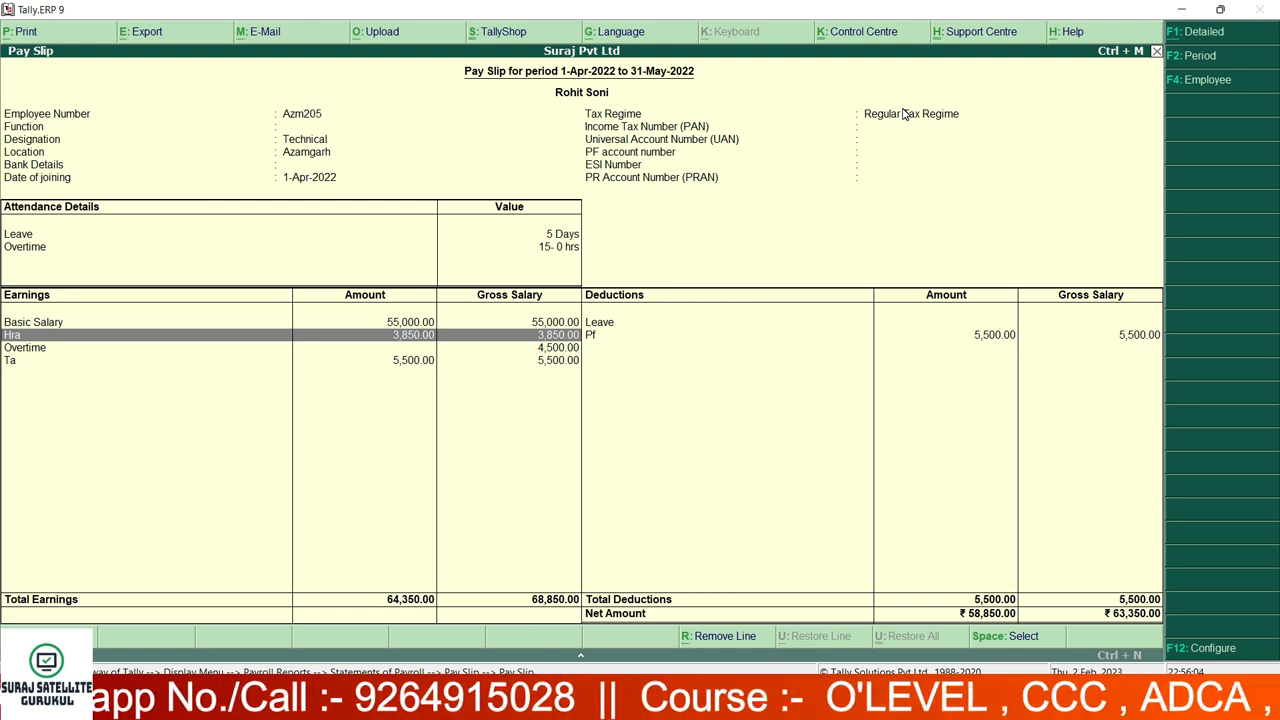
# Preview the Azamgarh employee's pay slip for printing, zoom in to inspect it, and return to the employee selection
pyautogui.hotkey('alt', 'p')
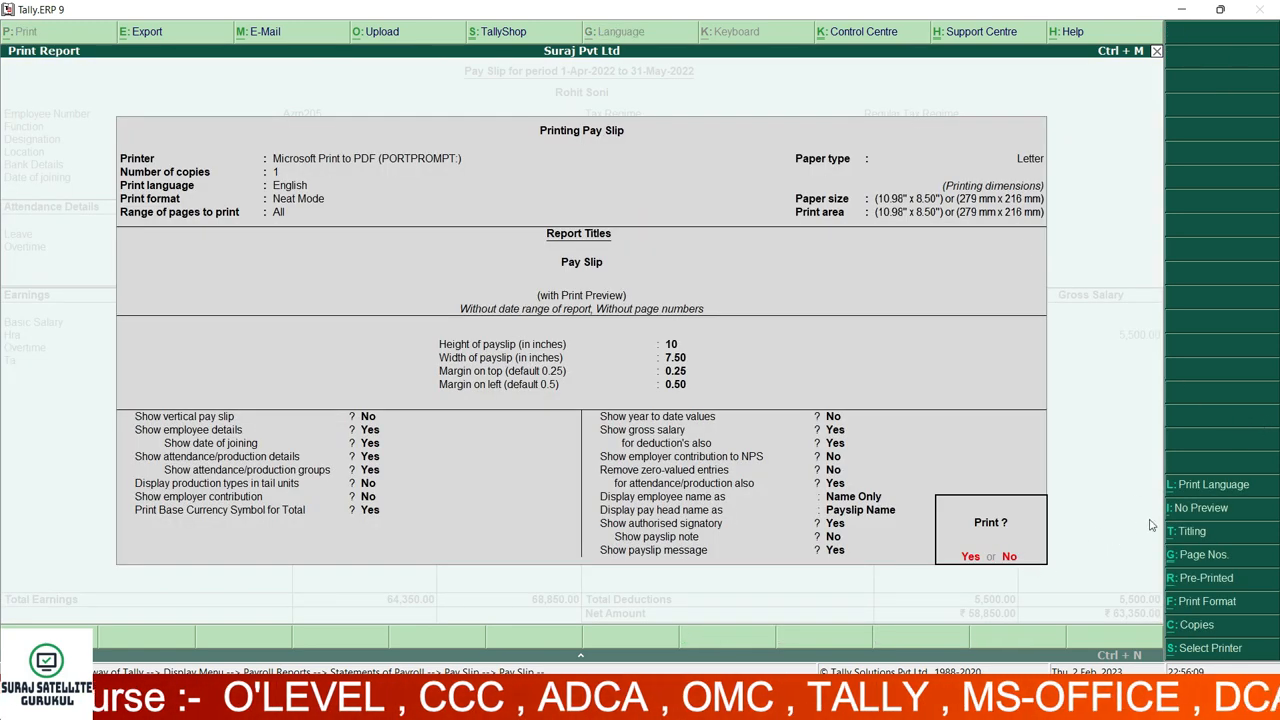
pyautogui.click(970, 557)
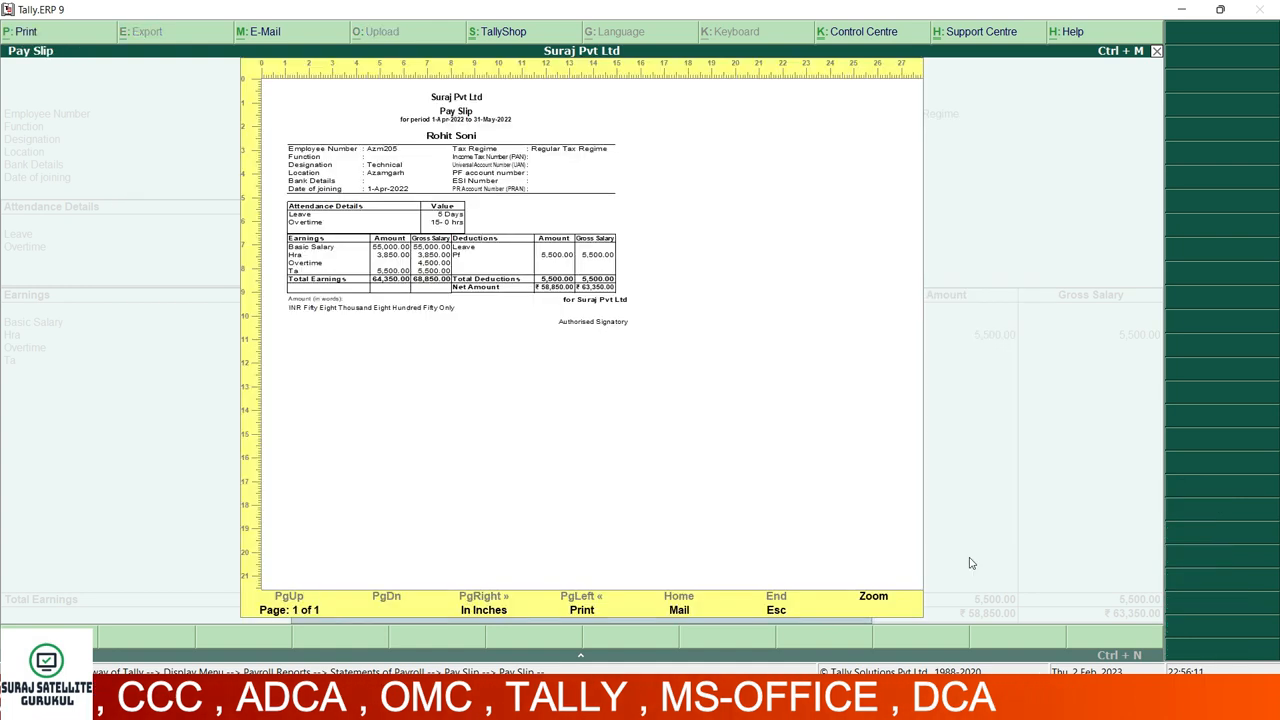
pyautogui.click(873, 598)
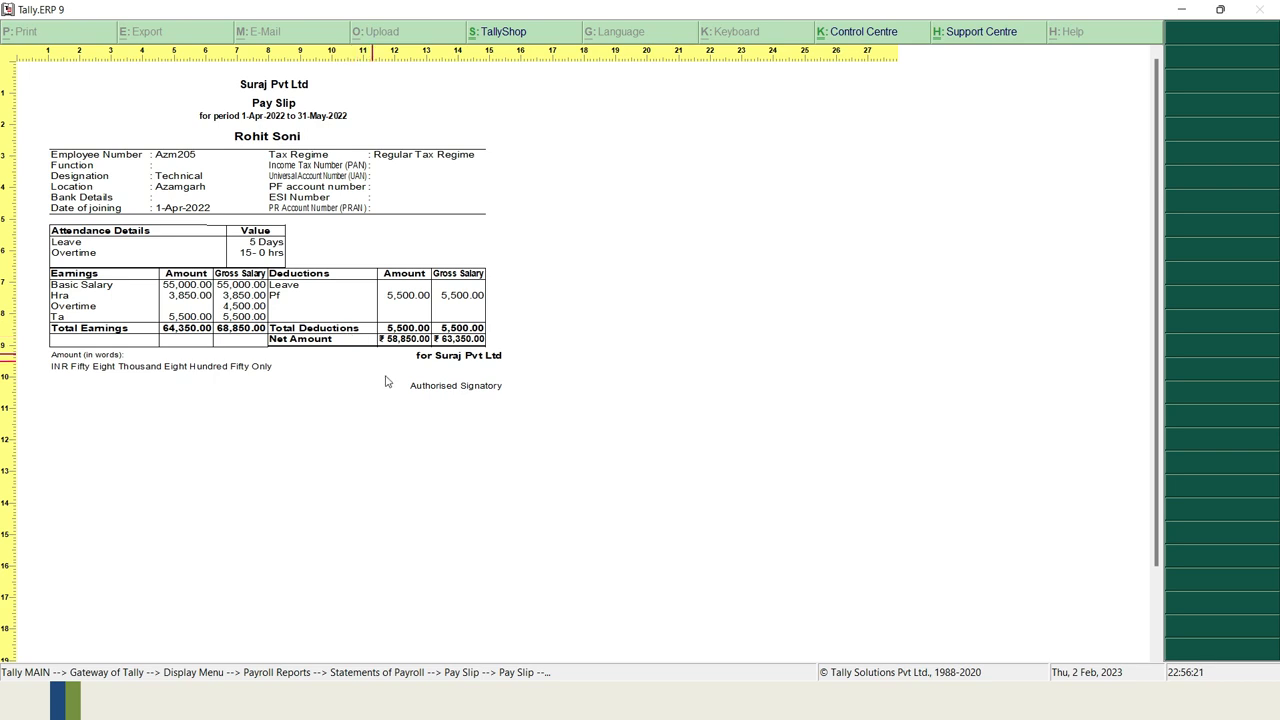
pyautogui.press('Escape')
pyautogui.press('Escape')
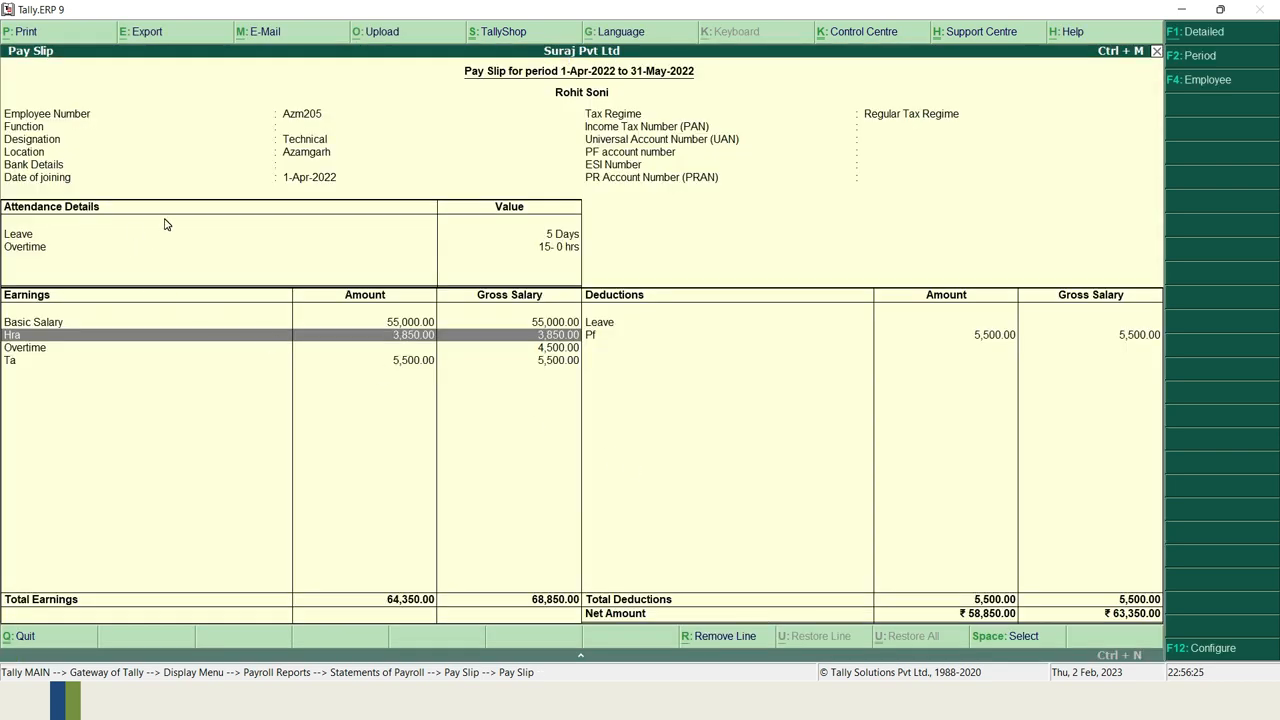
pyautogui.press('Escape')
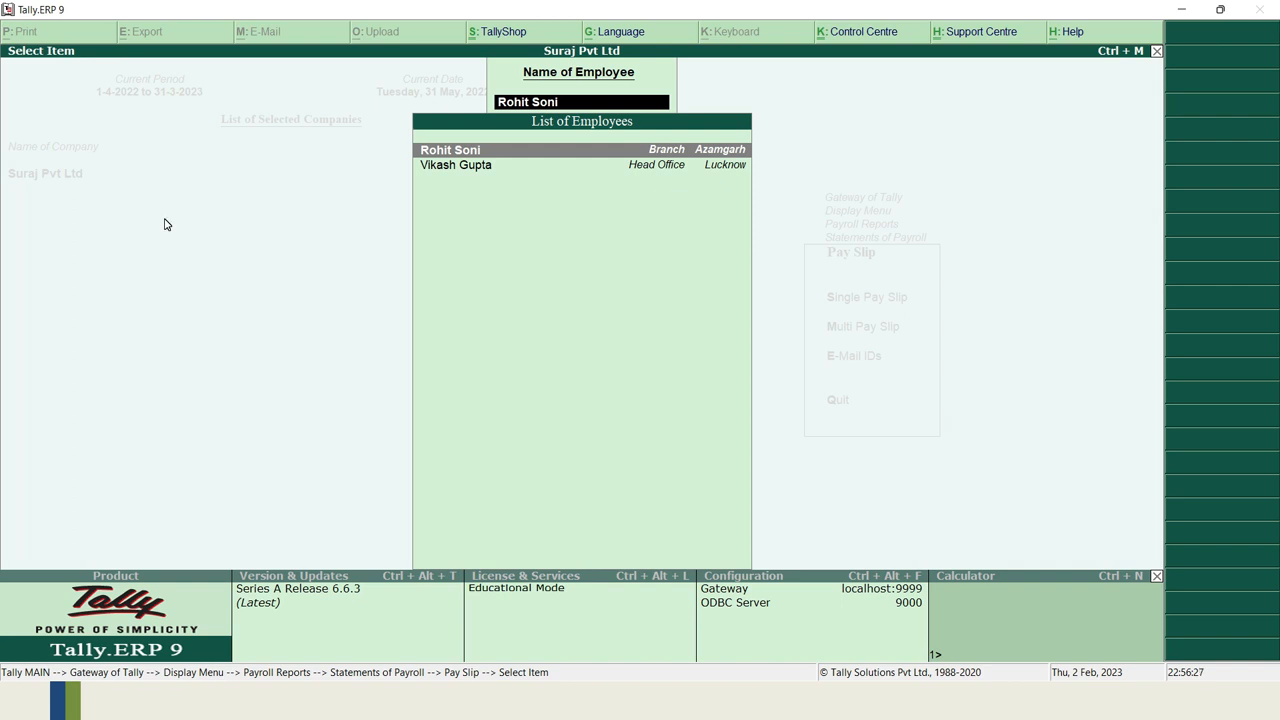